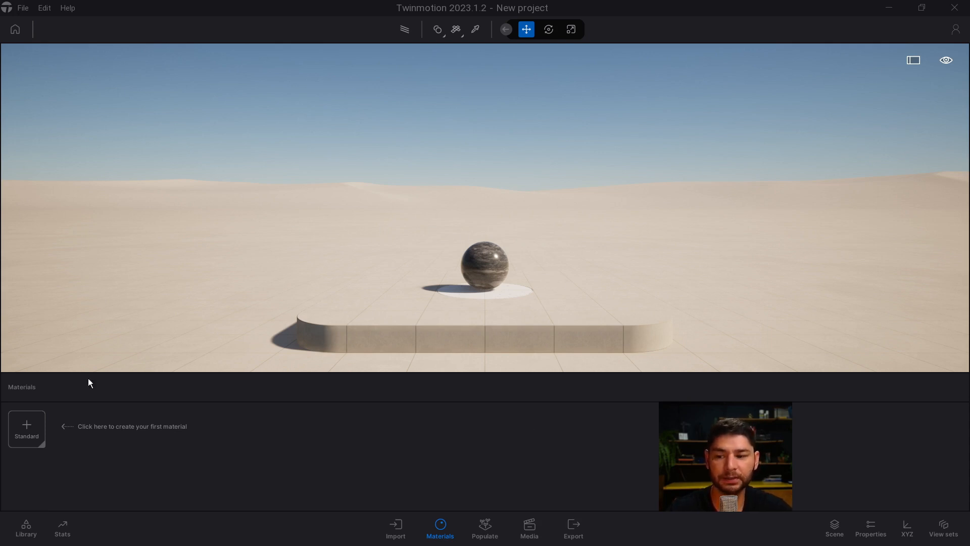
Step: Apply the Bronze metal material from the library to the ground and platform
click(29, 532)
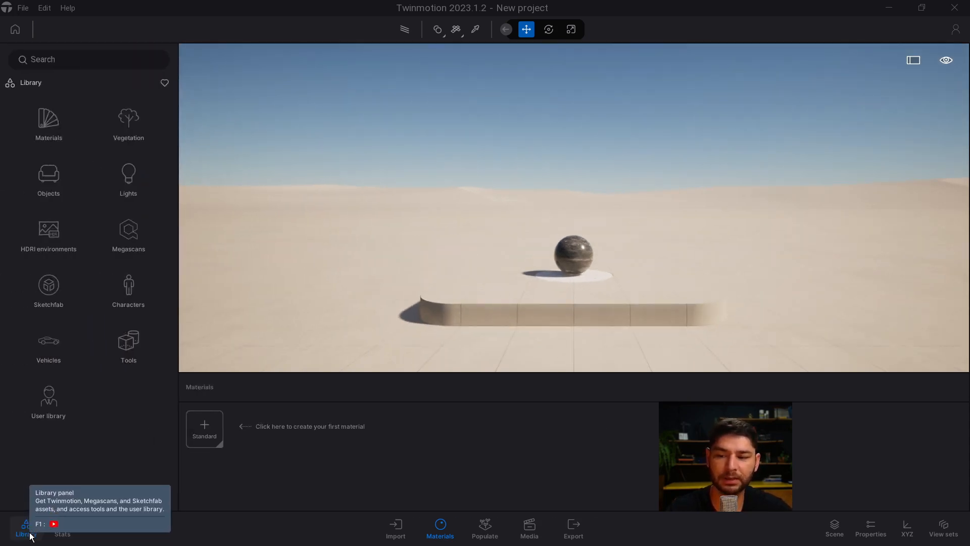
click(43, 121)
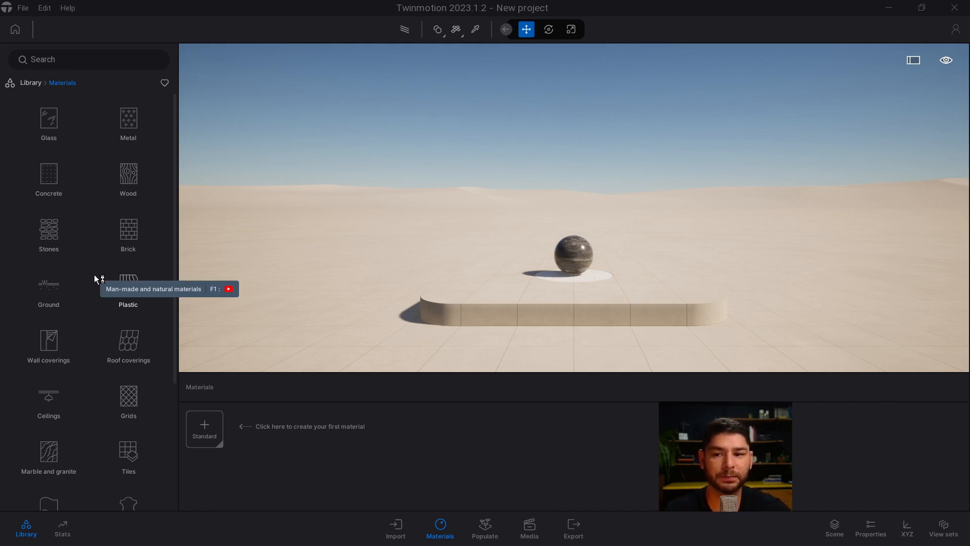
click(25, 83)
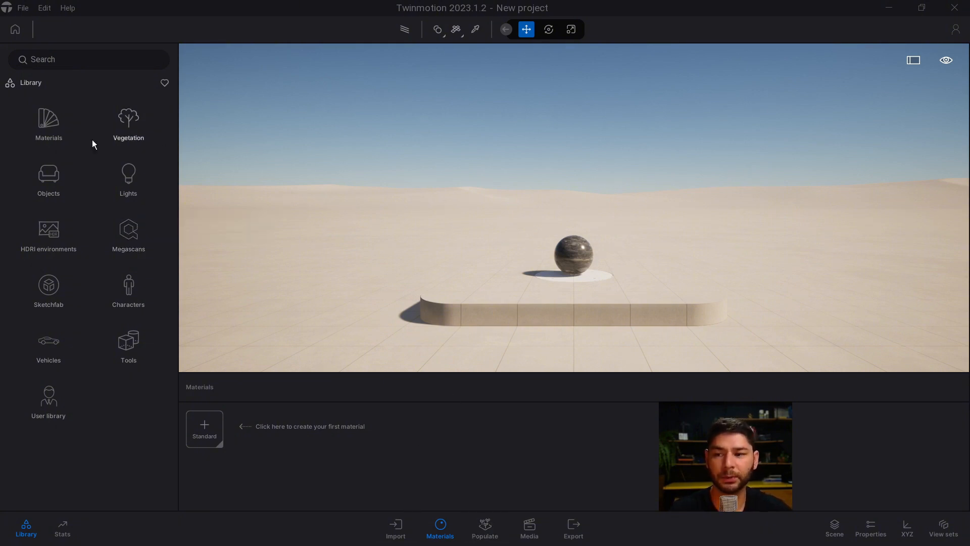
click(57, 129)
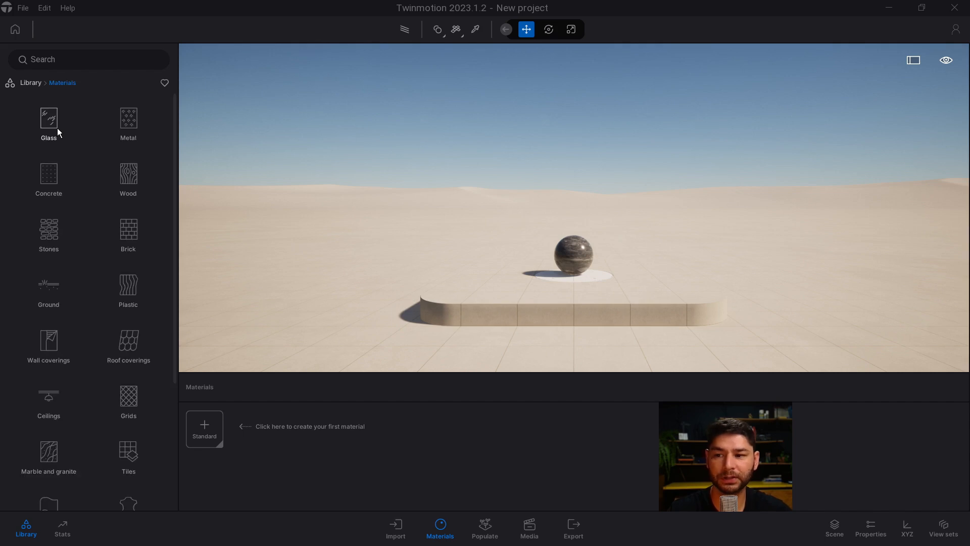
click(136, 119)
drag(135, 175, 516, 310)
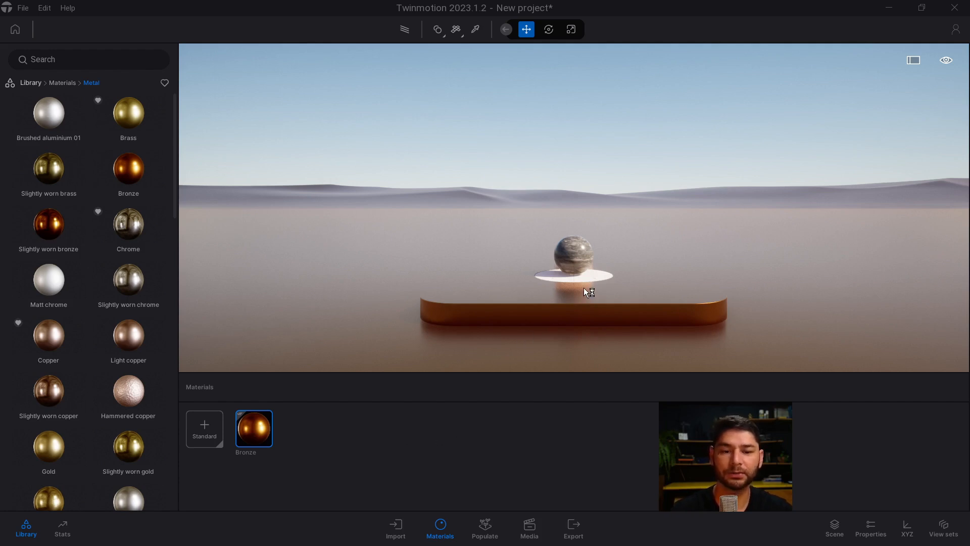
Step: Replace the bronze on the ground and platform with the Clean brick 06 material from the library
click(65, 82)
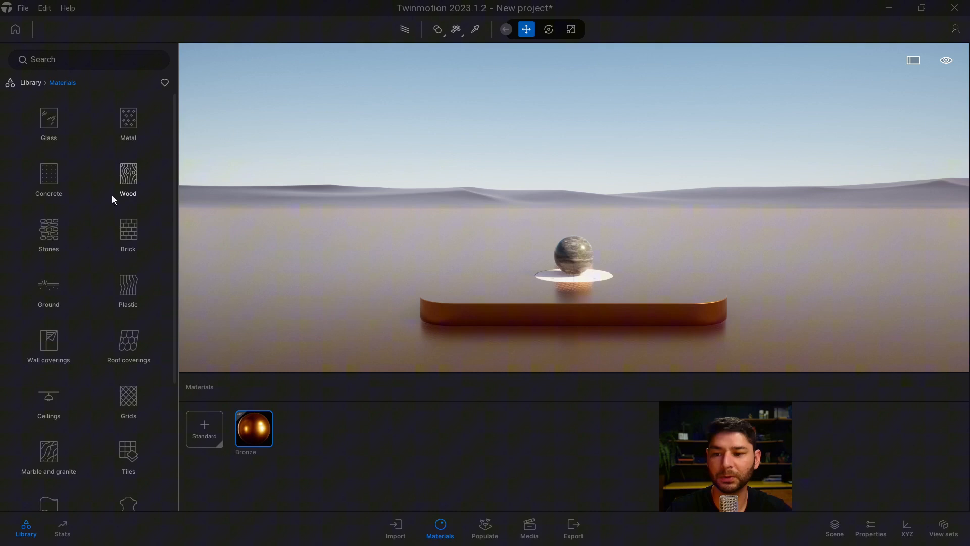
click(129, 228)
drag(130, 223, 445, 279)
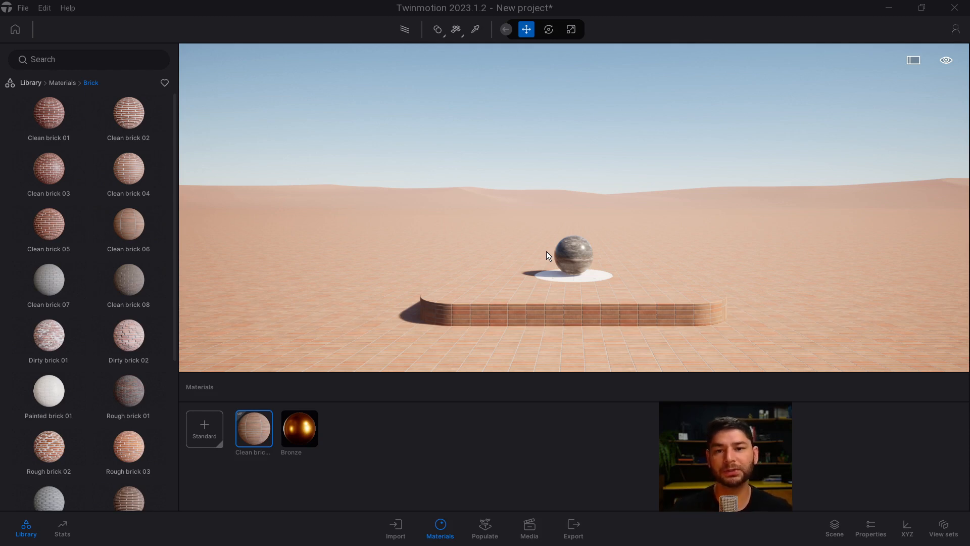
click(444, 35)
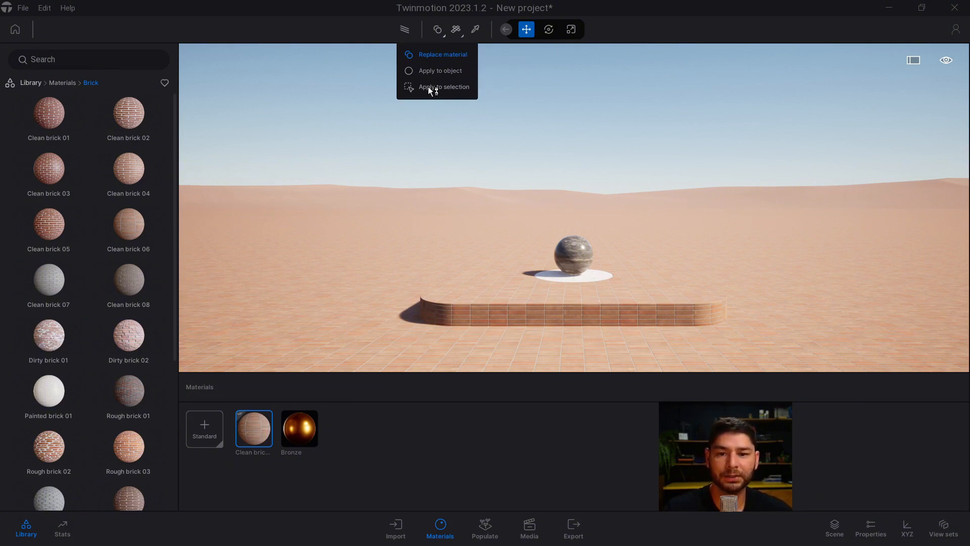
Step: Place three Chamfer Box primitives in a row beside the brick platform, discarding a trial Box 10m
click(61, 83)
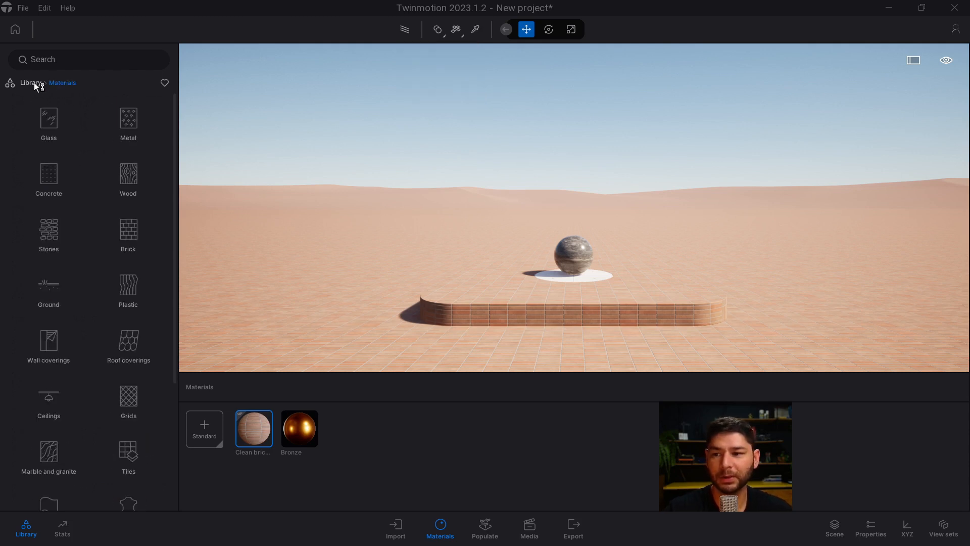
click(35, 83)
click(55, 172)
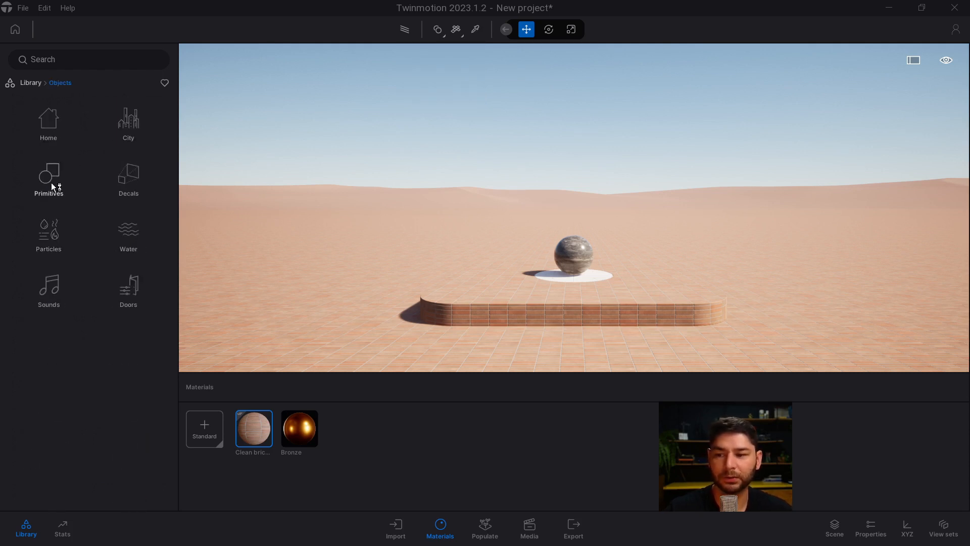
click(52, 187)
drag(129, 171, 281, 269)
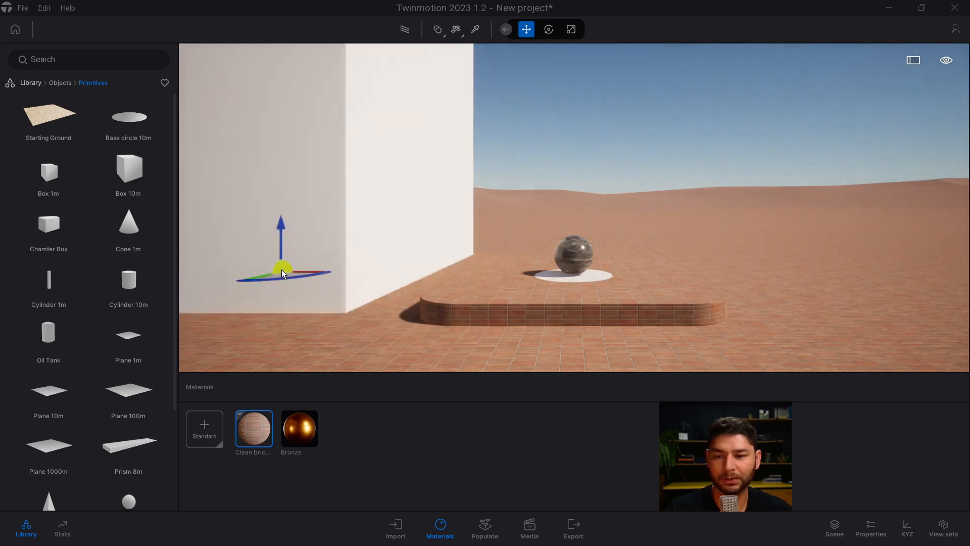
key(Delete)
drag(49, 223, 272, 326)
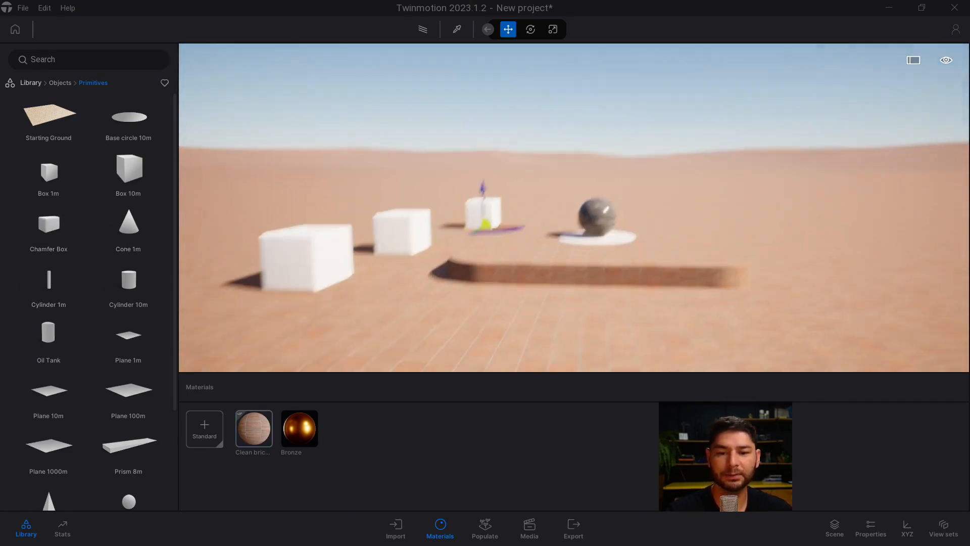
Step: Replace the brick material on the ground and platform with the project's Bronze material
click(302, 424)
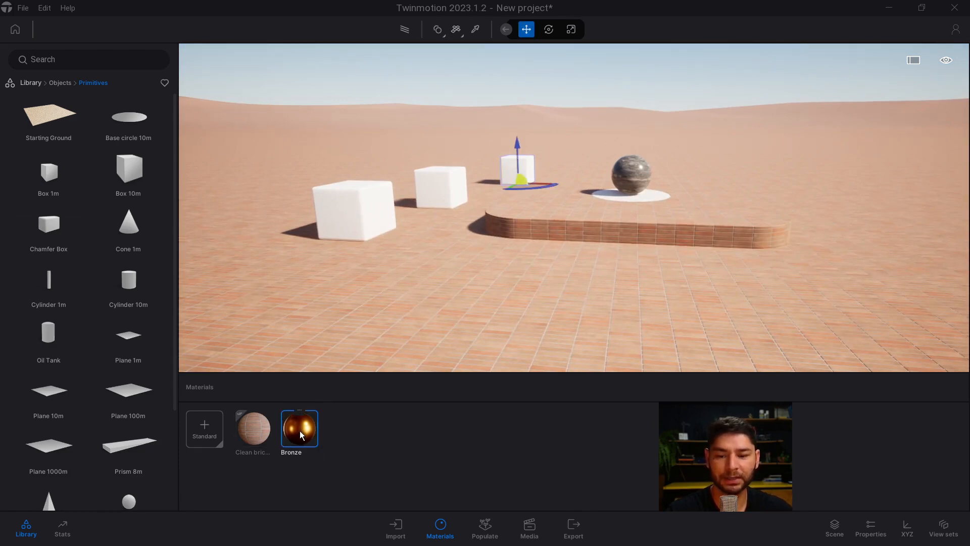
drag(299, 431, 353, 311)
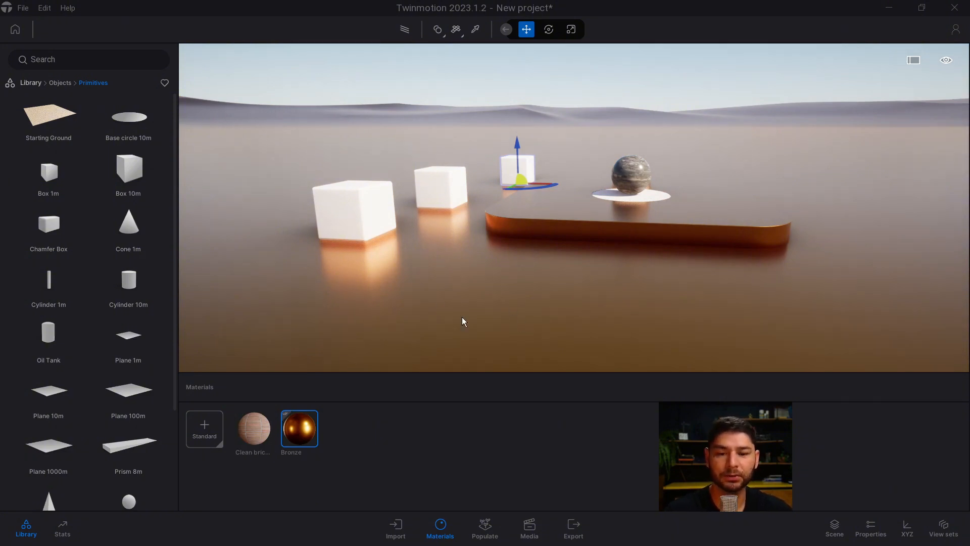
Step: Switch material assignment to Apply to object and put the clean brick material on the platform only
click(444, 37)
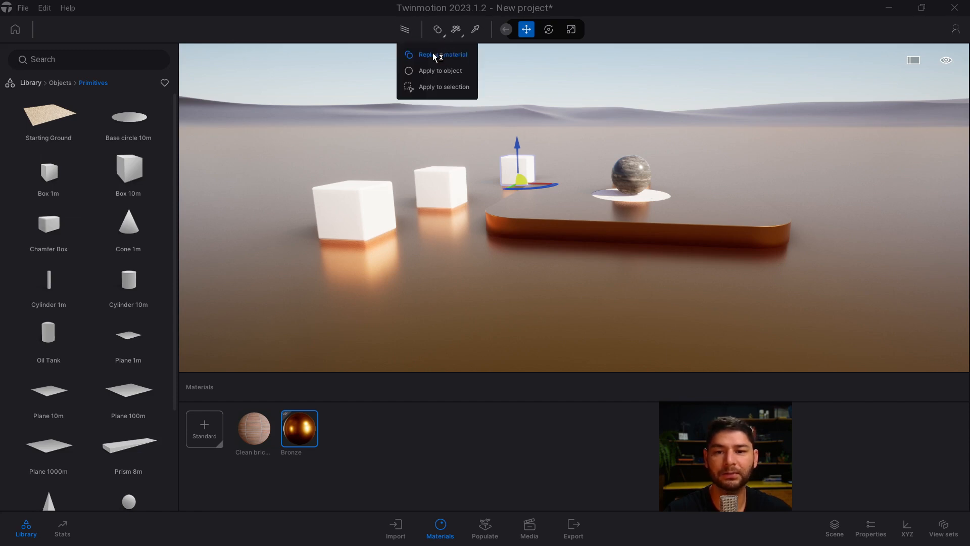
click(444, 70)
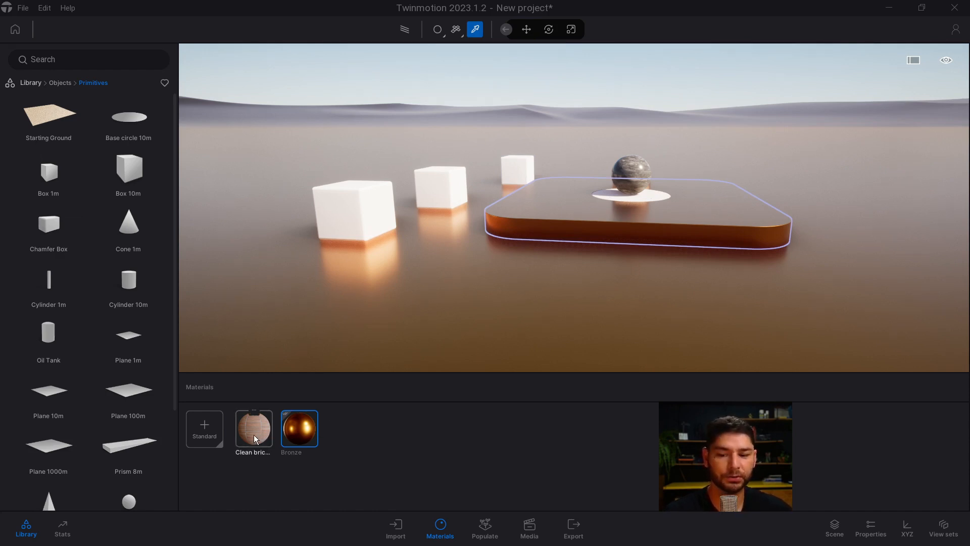
drag(254, 435, 548, 218)
click(547, 219)
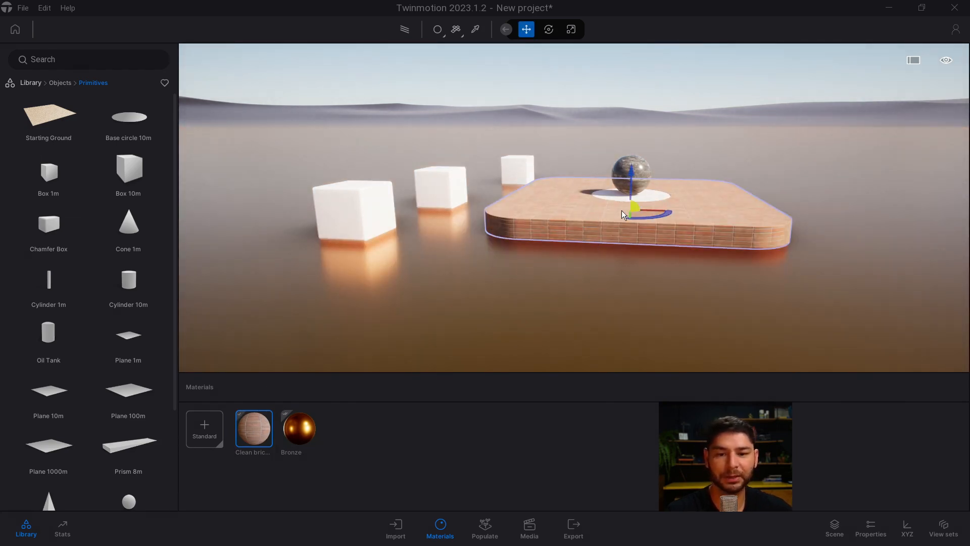
Step: Apply exposed aggregate concrete to the two nearest boxes and Polished concrete 02 to the farthest box
click(31, 82)
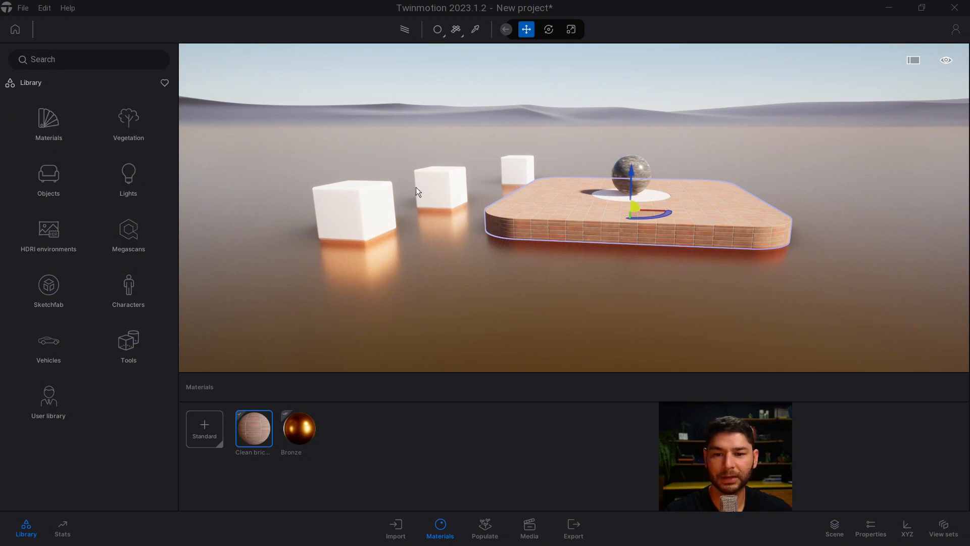
click(52, 125)
click(48, 177)
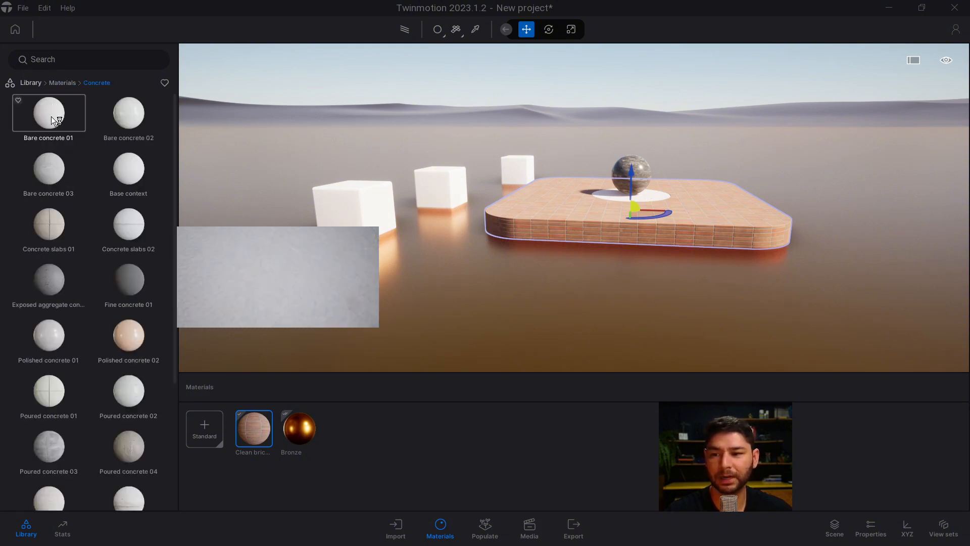
drag(52, 278, 511, 173)
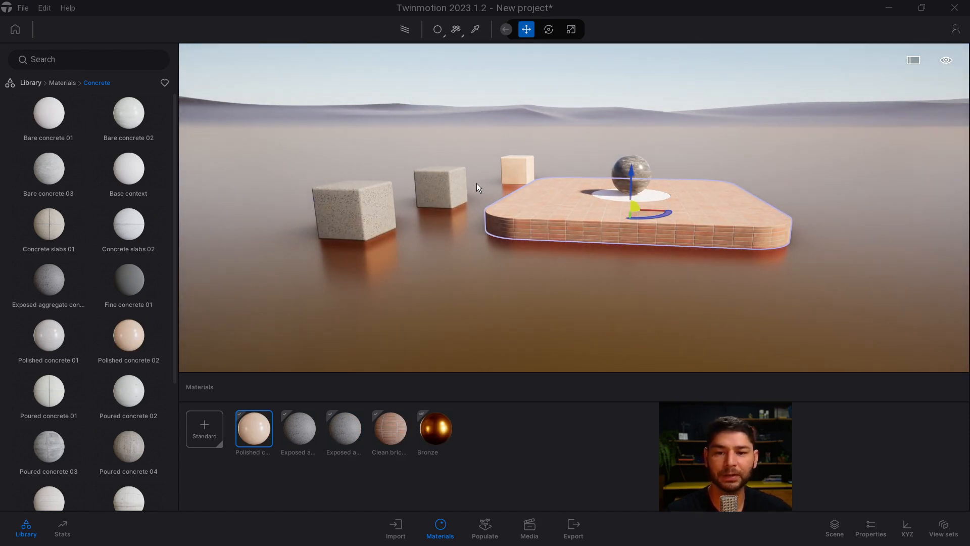
Step: Switch material assignment to Apply to selection, select all three boxes and apply the clean brick material to them together
click(438, 32)
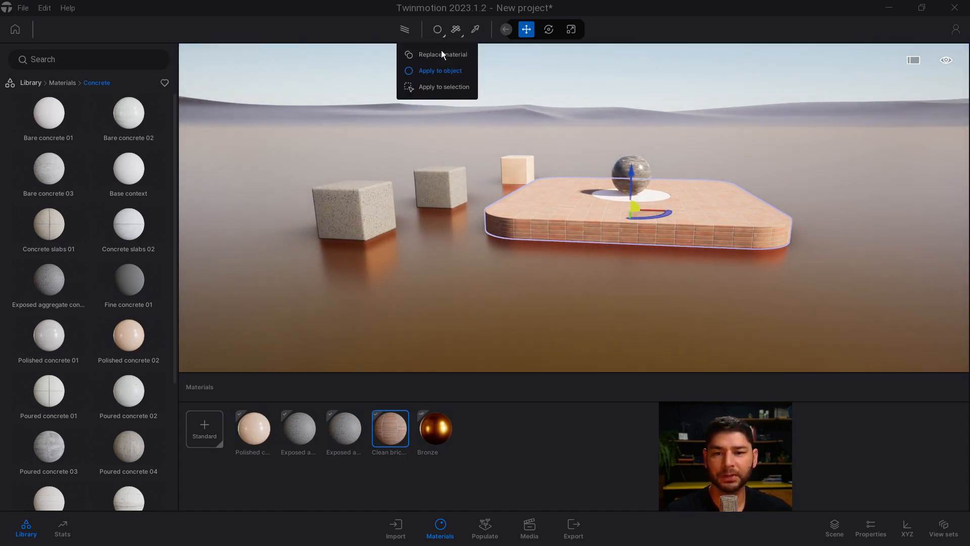
click(432, 87)
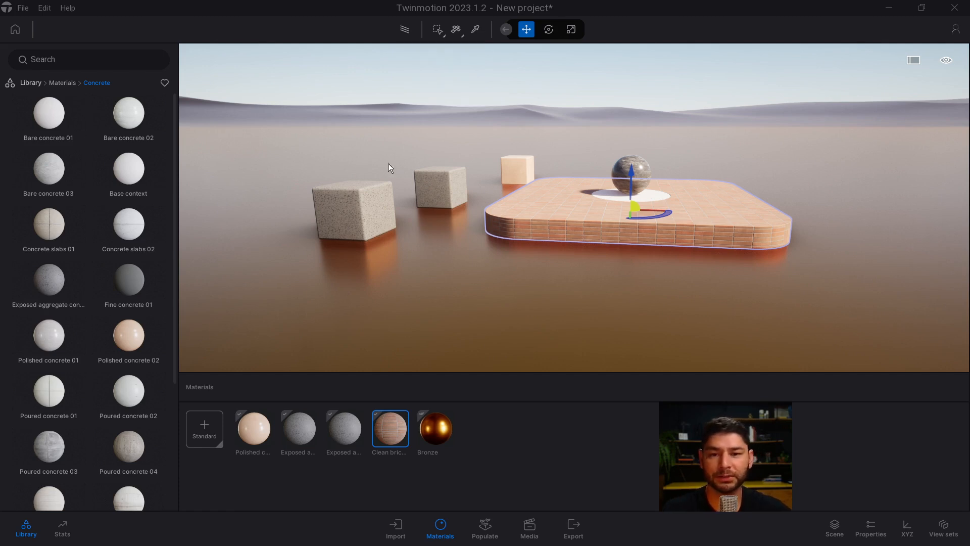
click(352, 216)
ctrl+click(437, 189)
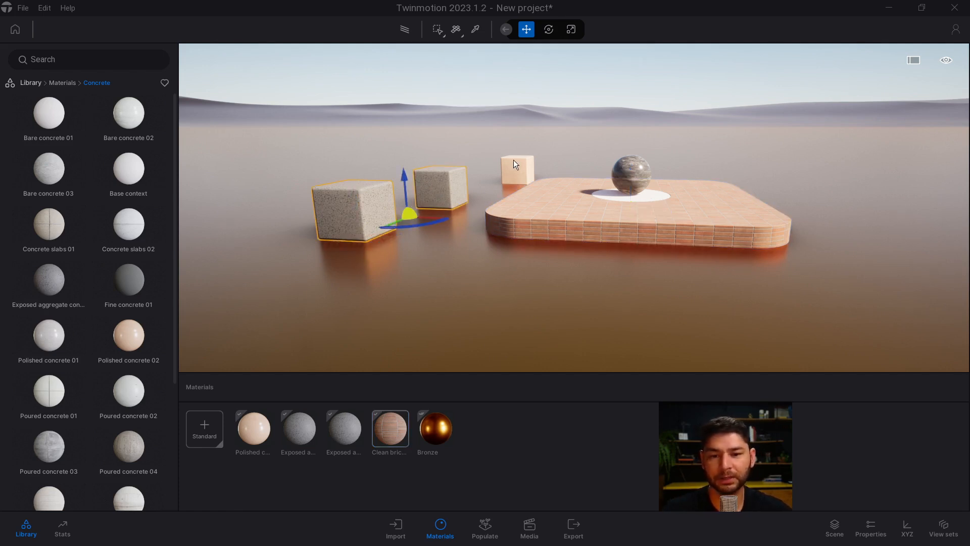
ctrl+click(514, 164)
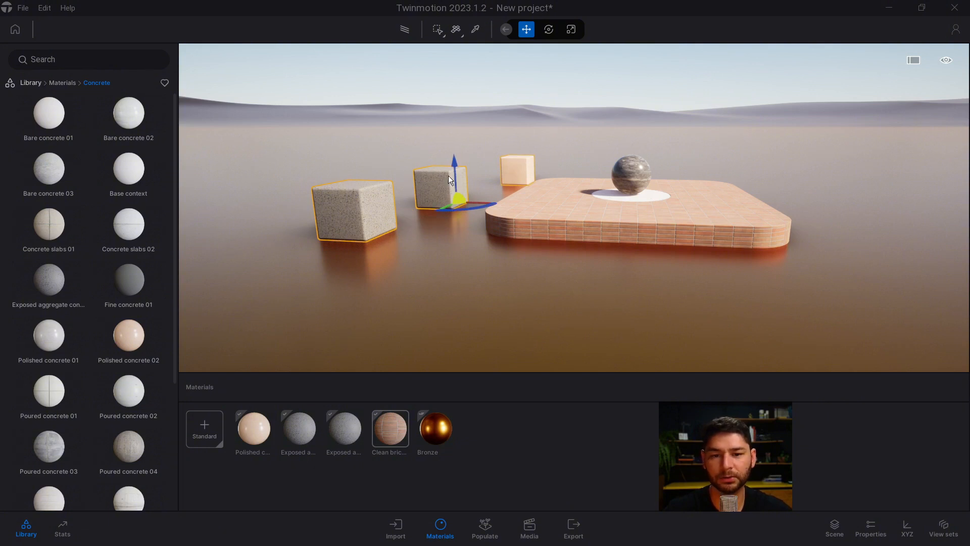
click(392, 434)
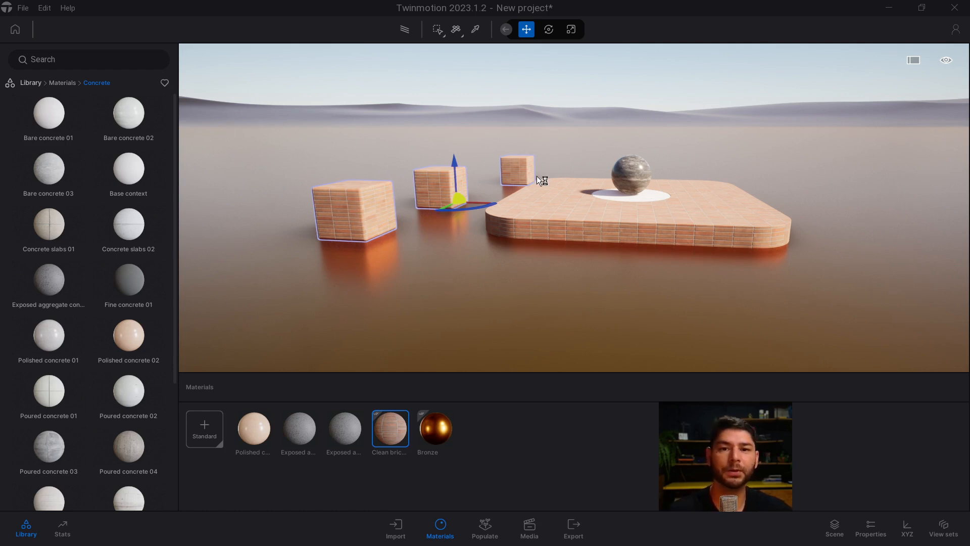
click(443, 34)
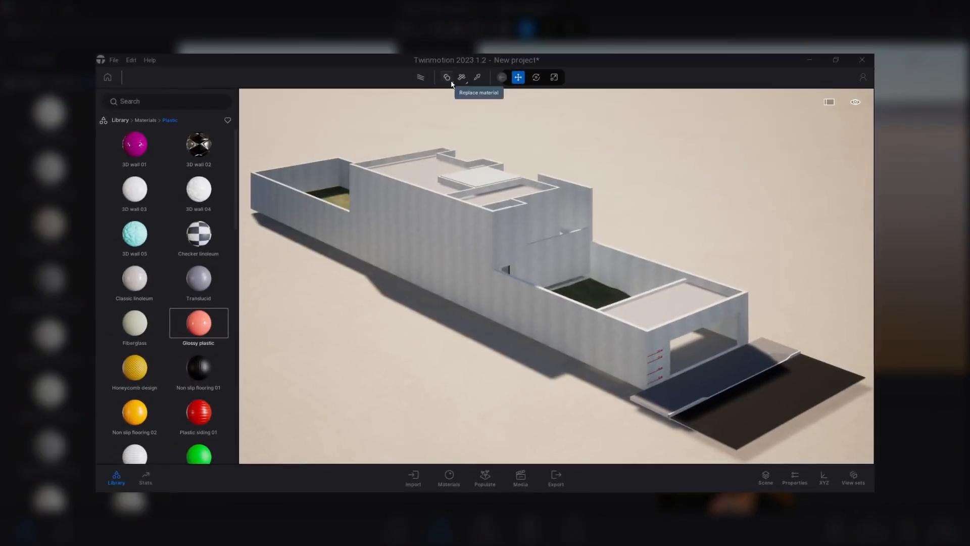
Step: In Replace material mode, try Glossy plastic on the building's walls and the grass areas, and undo both replacements
click(451, 80)
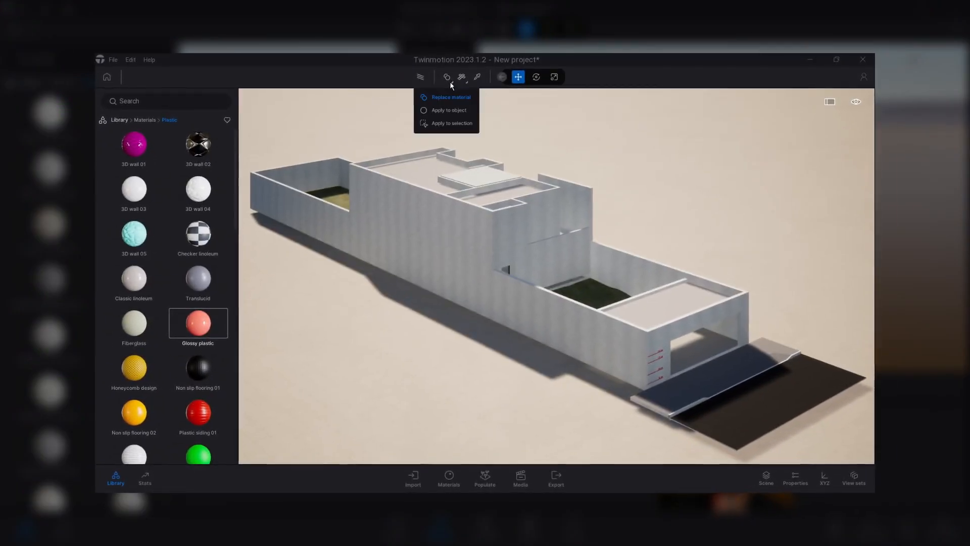
click(451, 100)
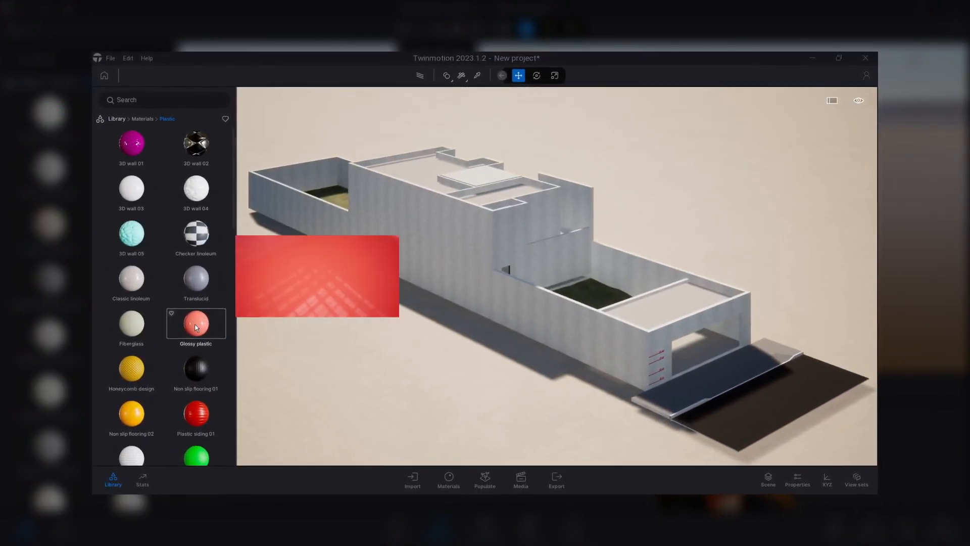
drag(198, 324, 443, 255)
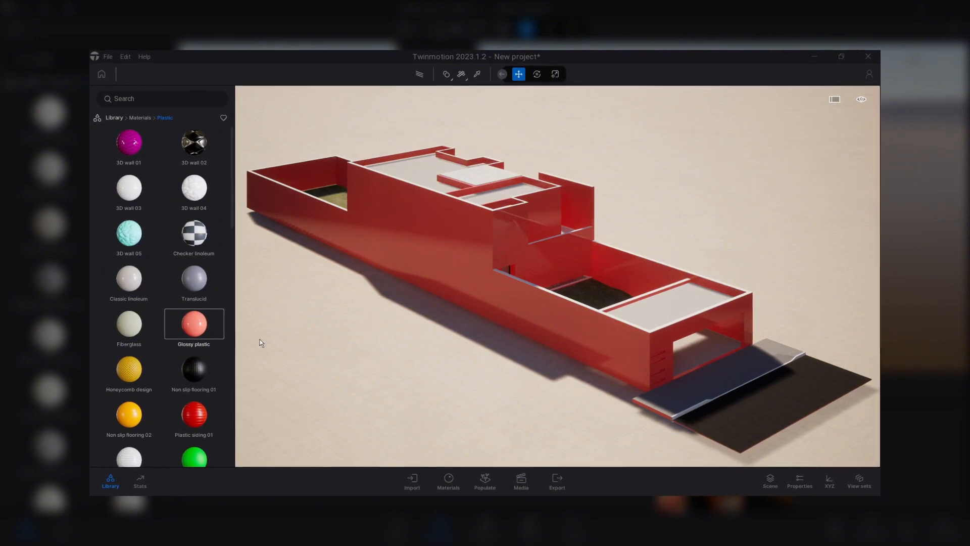
mouse_move(196, 333)
drag(194, 333, 596, 293)
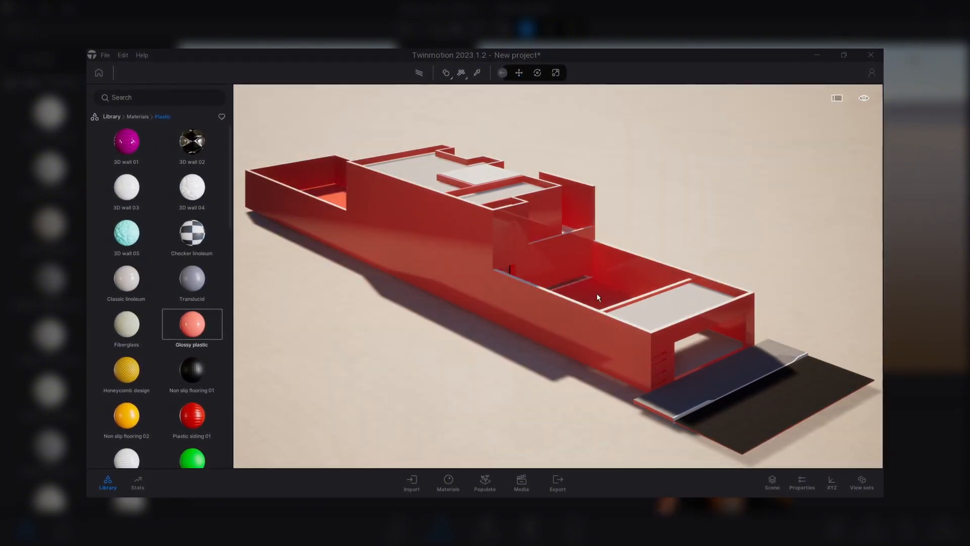
key(ctrl+z)
key(ctrl+z)
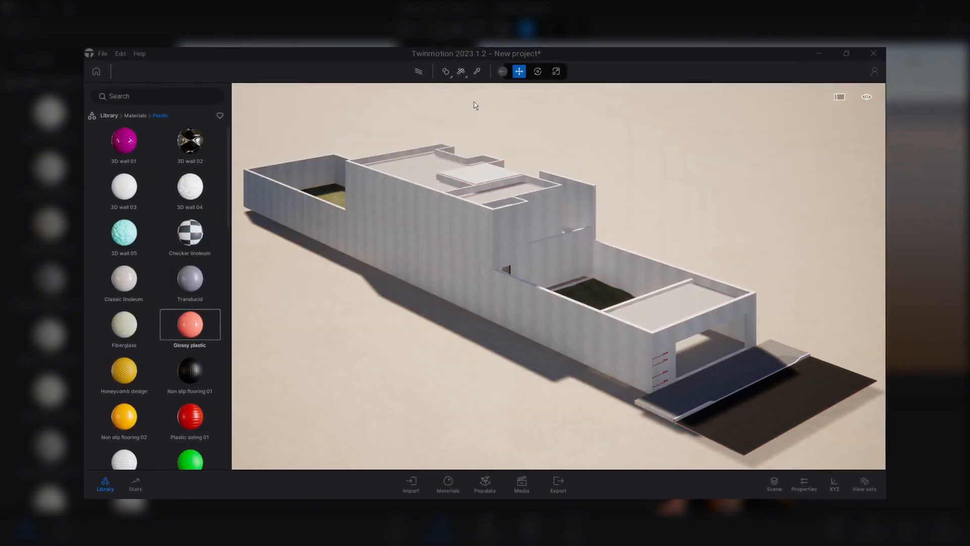
Step: In Apply to object mode, try Glossy plastic on the building's long side walls one at a time, and undo the changes
click(452, 78)
click(440, 104)
drag(191, 325, 319, 208)
drag(185, 329, 384, 237)
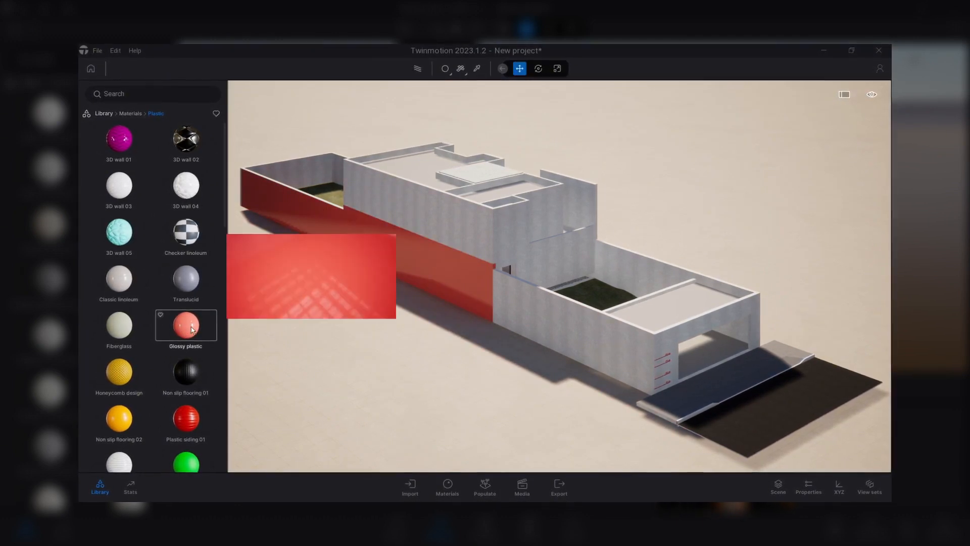
drag(185, 329, 532, 316)
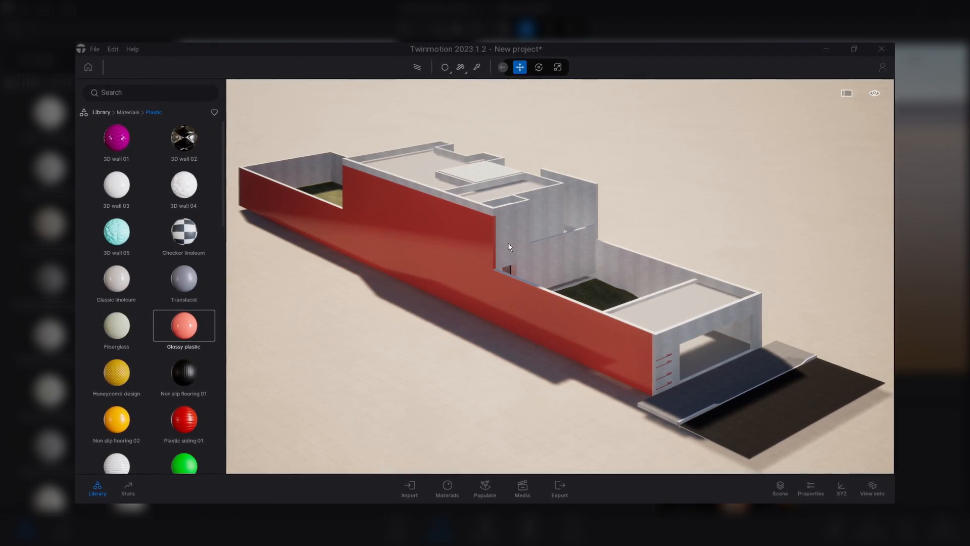
drag(183, 326, 362, 125)
key(ctrl+z)
key(ctrl+z)
key(ctrl+z)
Step: Switch to Apply to selection mode and apply Glossy plastic together to the rear and tall middle side walls and the front roof slab
click(447, 68)
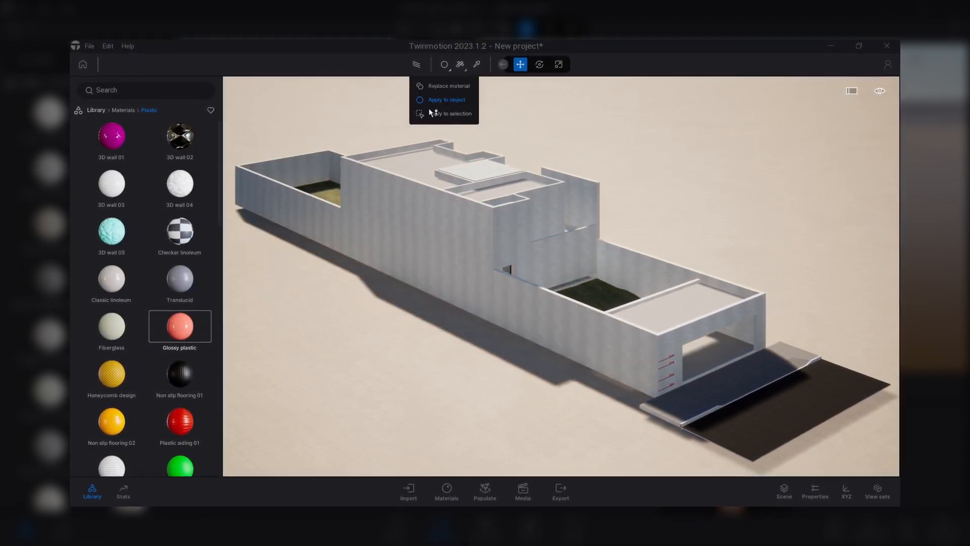
click(429, 113)
click(283, 209)
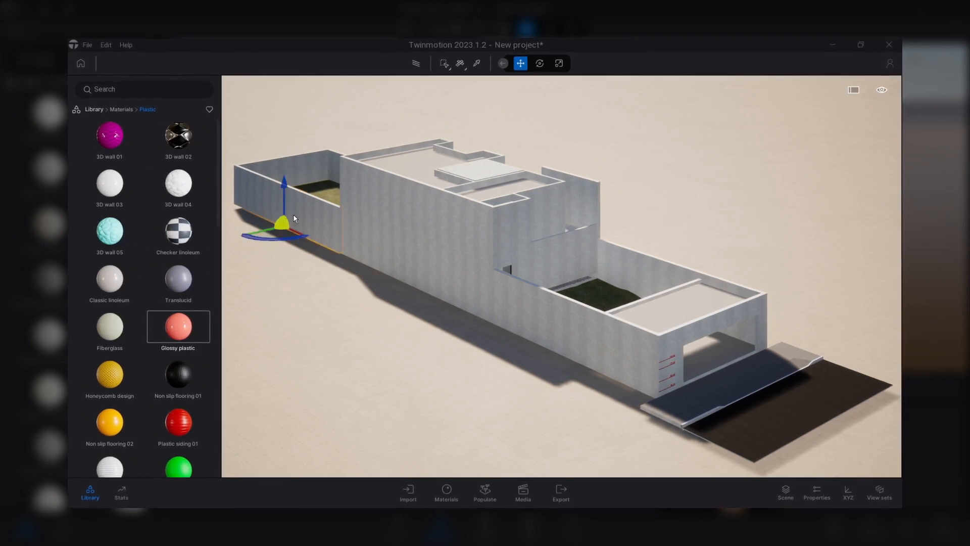
click(379, 253)
ctrl+click(411, 190)
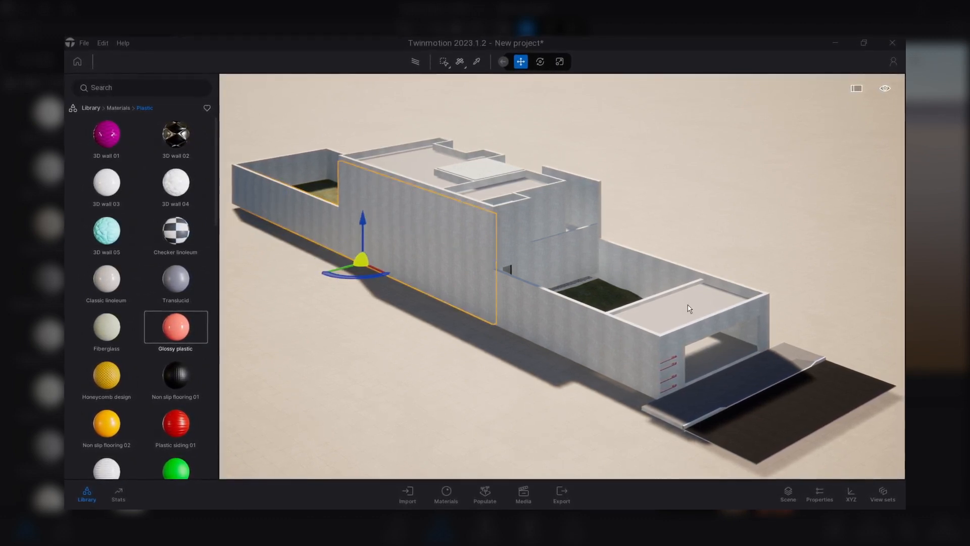
ctrl+click(768, 363)
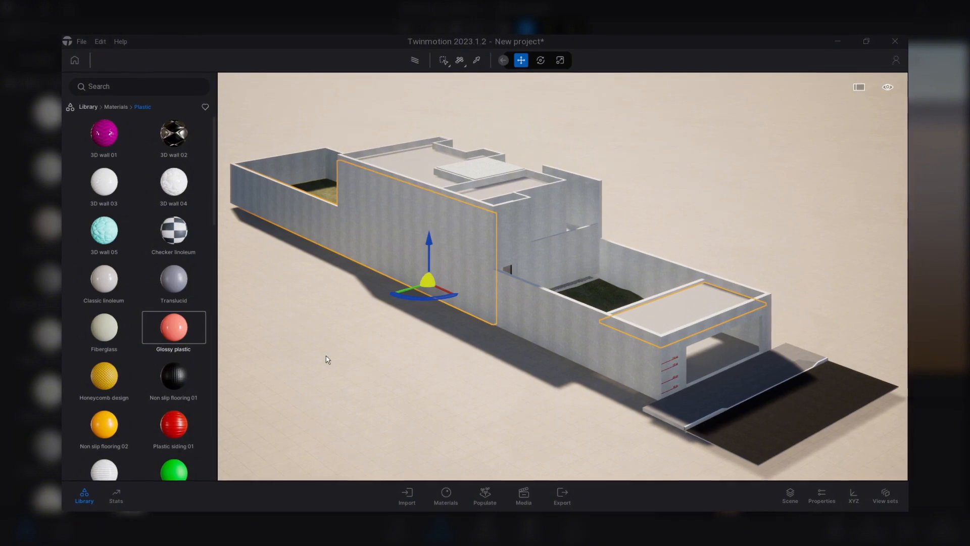
mouse_move(181, 329)
drag(177, 328, 340, 238)
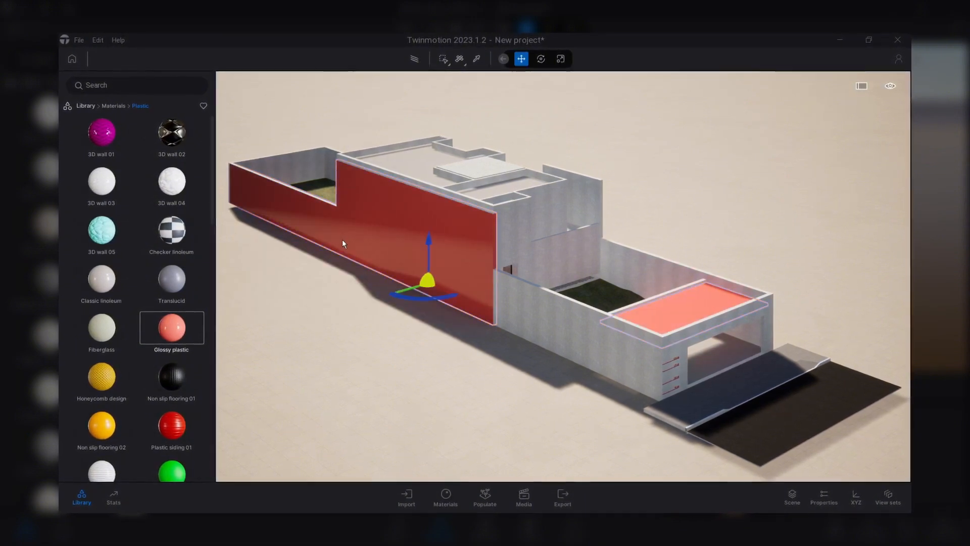
Step: Select the front side wall with the upper walls behind the front courtyard and apply Glossy plastic to them together
click(586, 200)
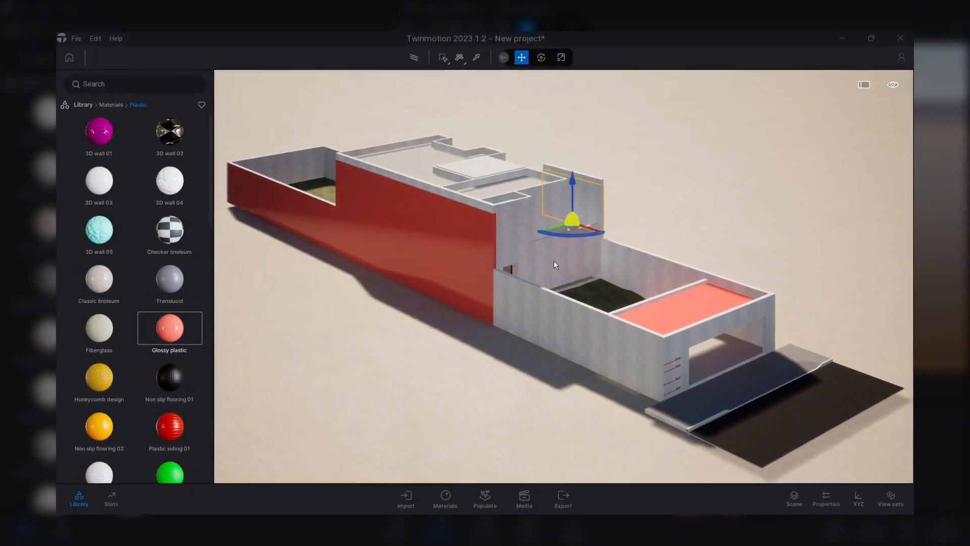
ctrl+click(575, 333)
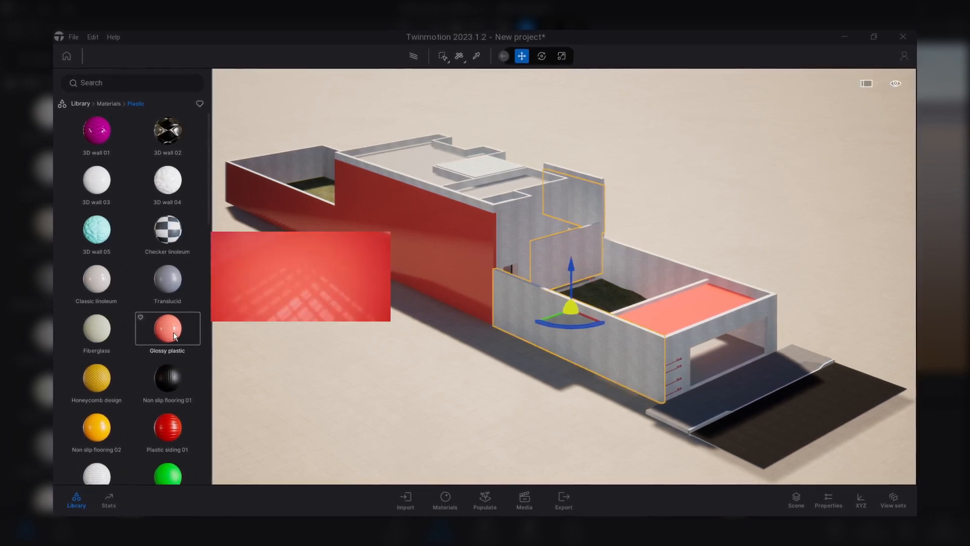
drag(174, 332, 531, 313)
click(722, 184)
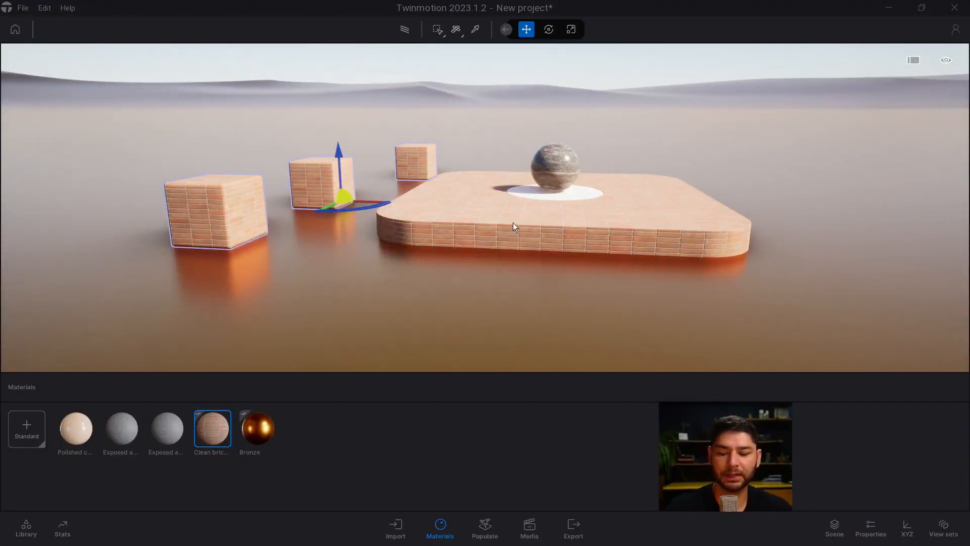
Step: Use the material picker to inspect the materials of the nearest brick box, the ground and the sphere
key(t)
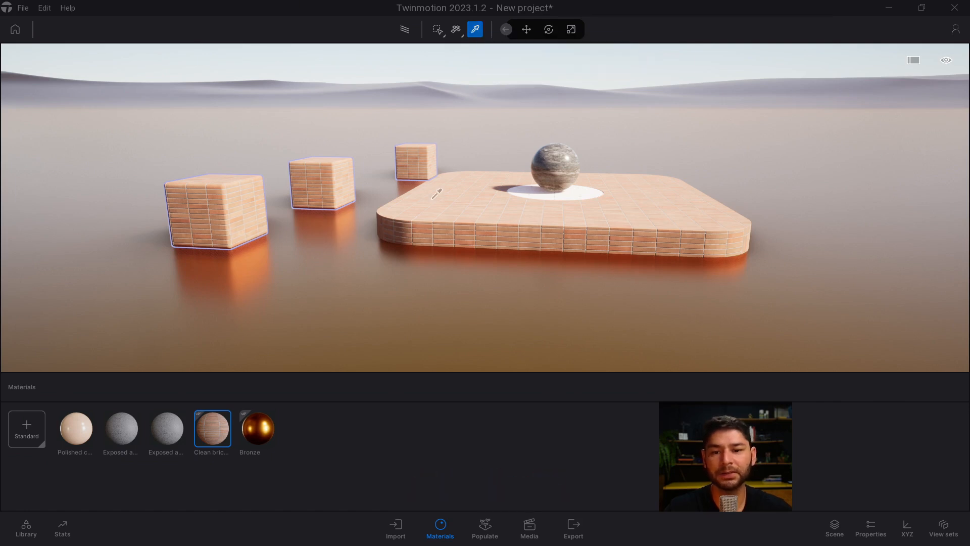
click(226, 220)
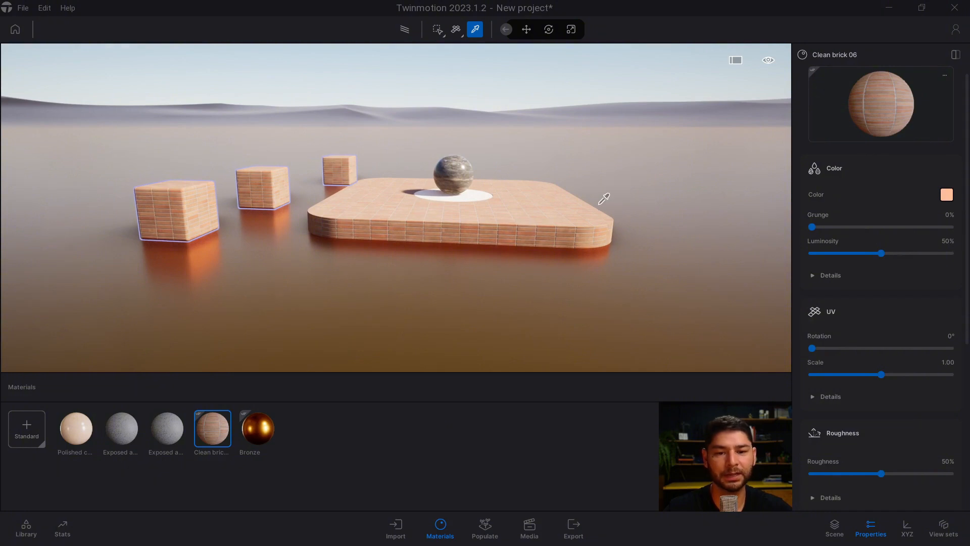
click(553, 283)
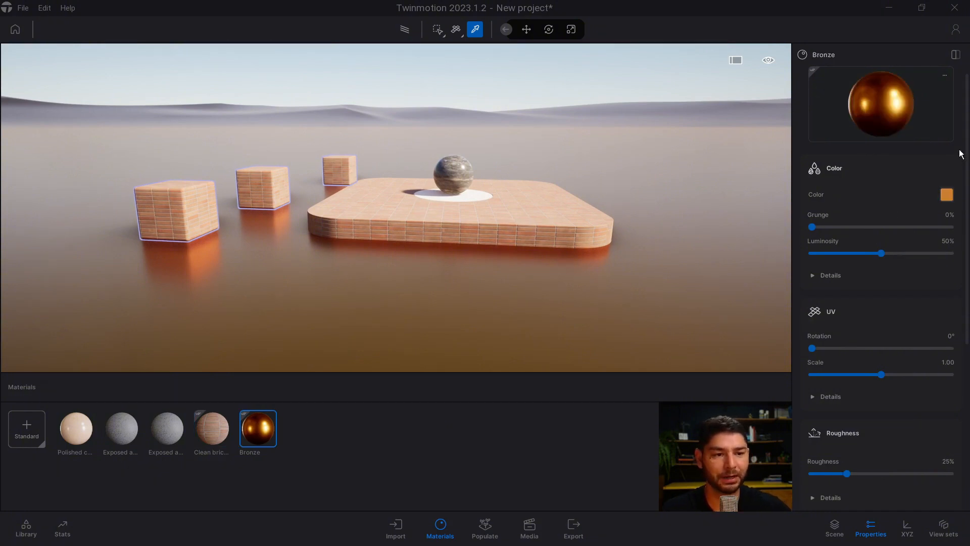
click(458, 165)
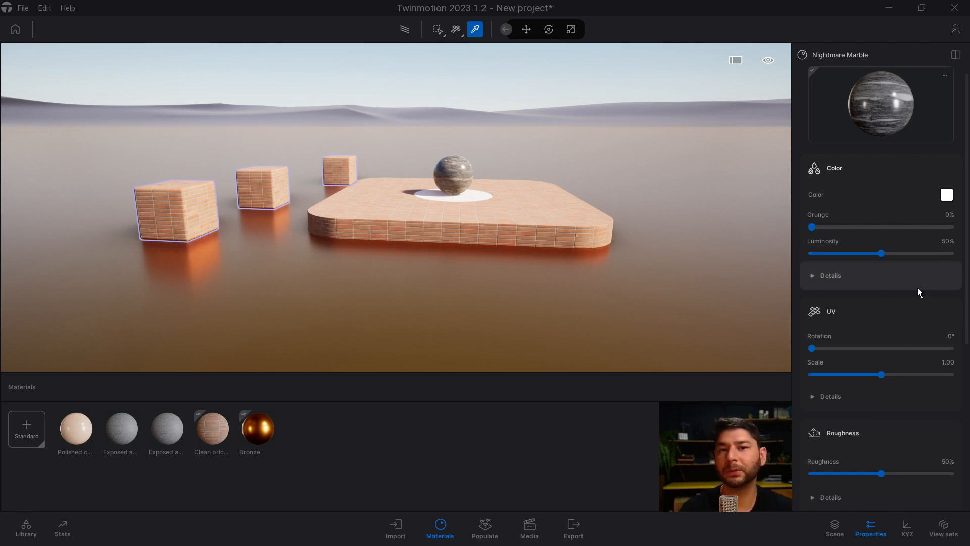
Step: Try the Cubic UVs and Cylindrical UVs projection modes and return to From object UV
click(462, 36)
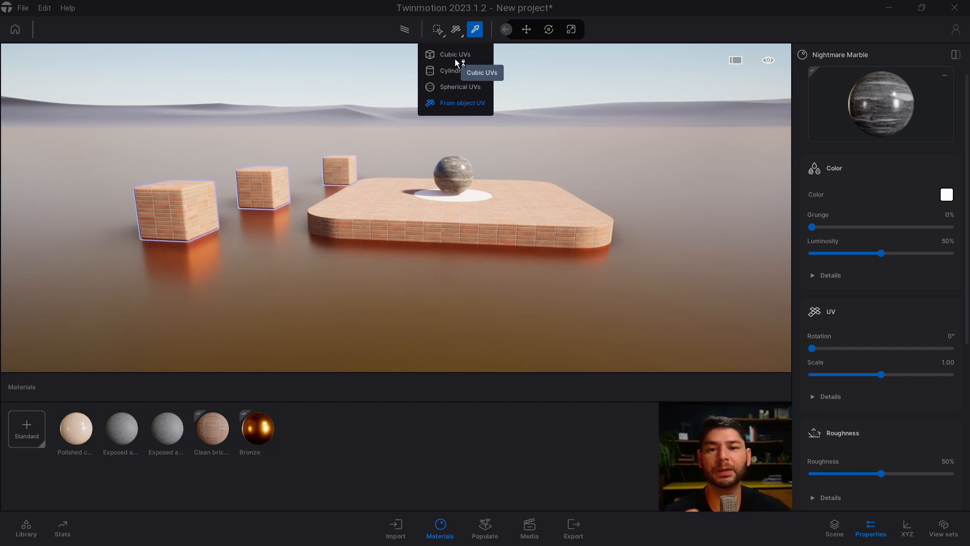
click(462, 59)
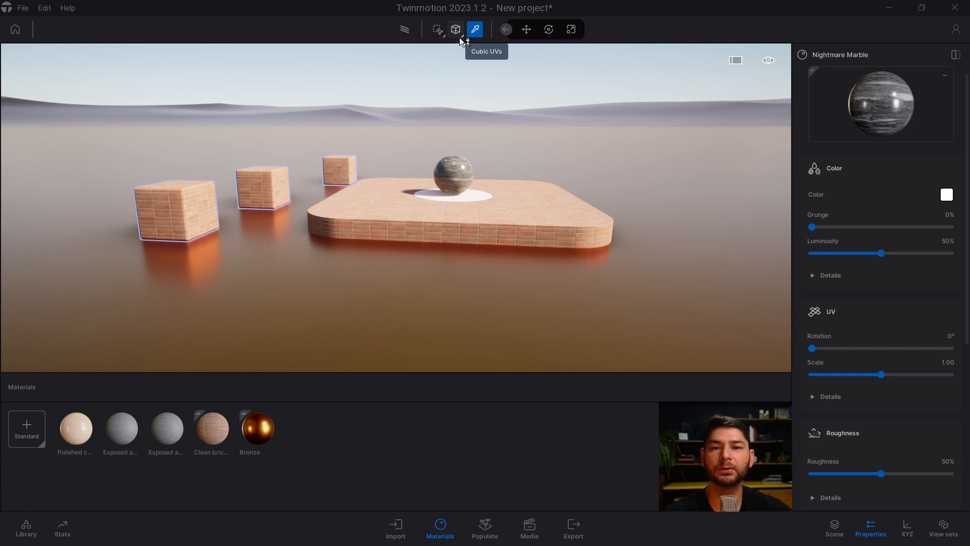
click(460, 34)
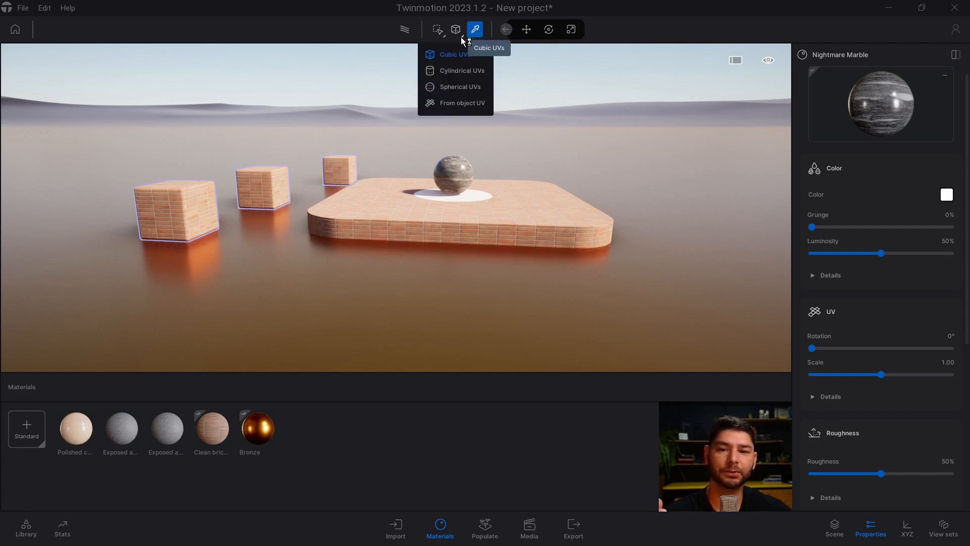
click(475, 72)
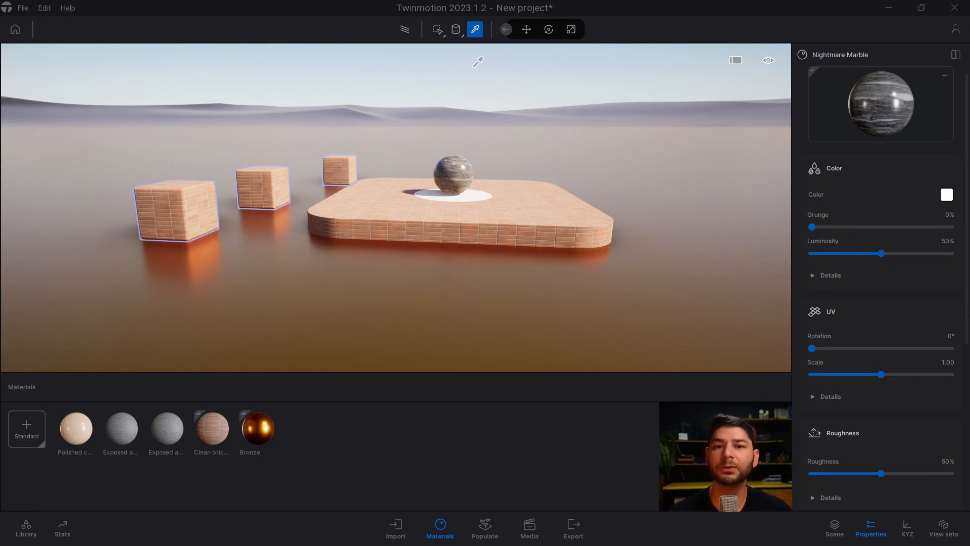
click(460, 36)
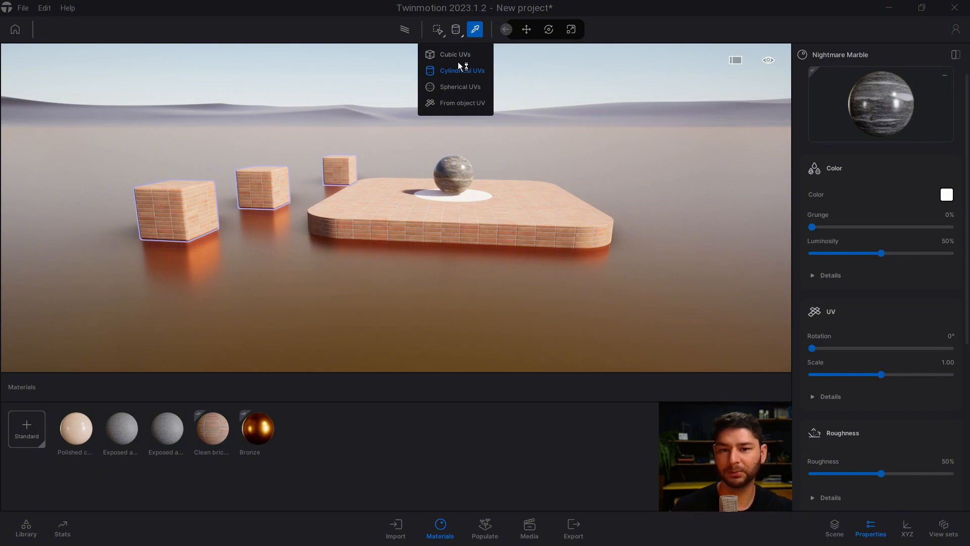
click(448, 104)
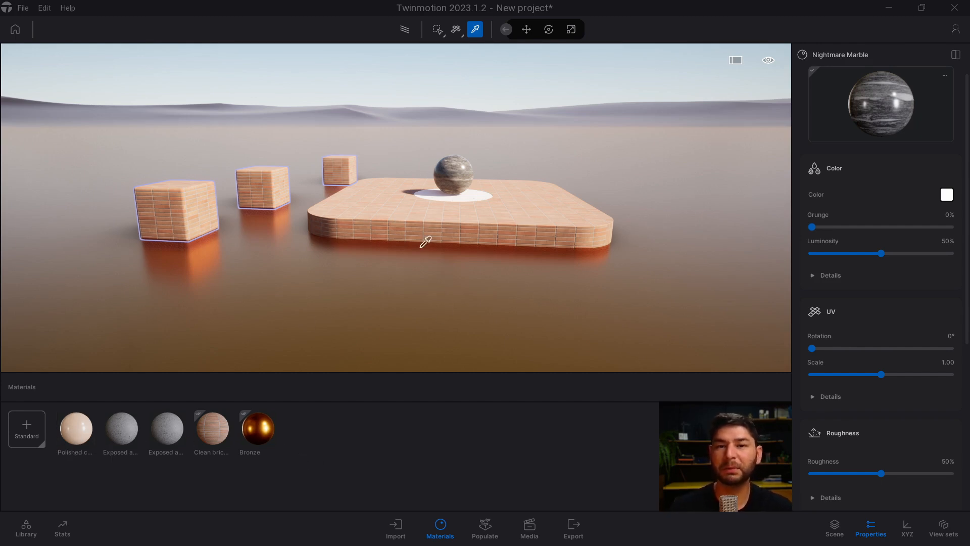
Step: Show the scene statistics, select all materials in the scene's material list and delete the unused ones
click(62, 527)
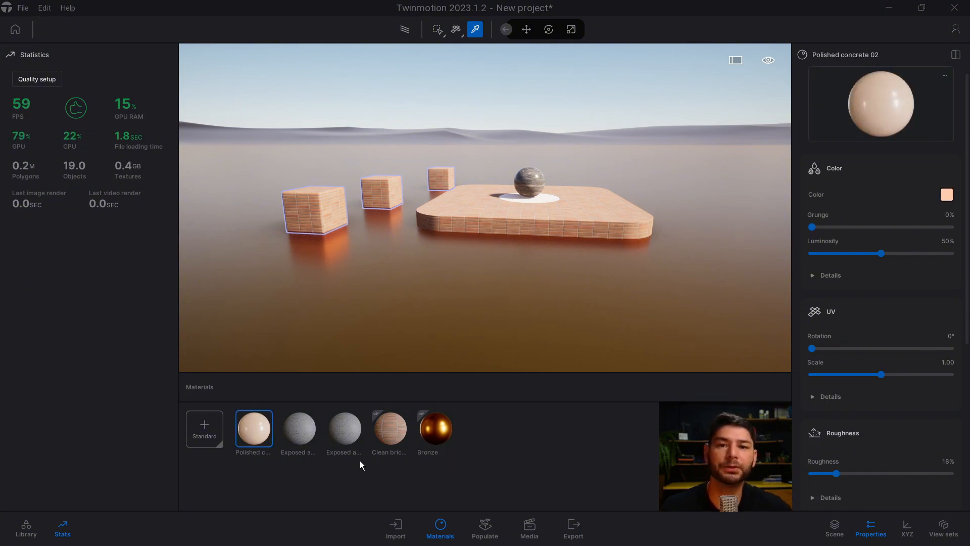
shift+click(433, 438)
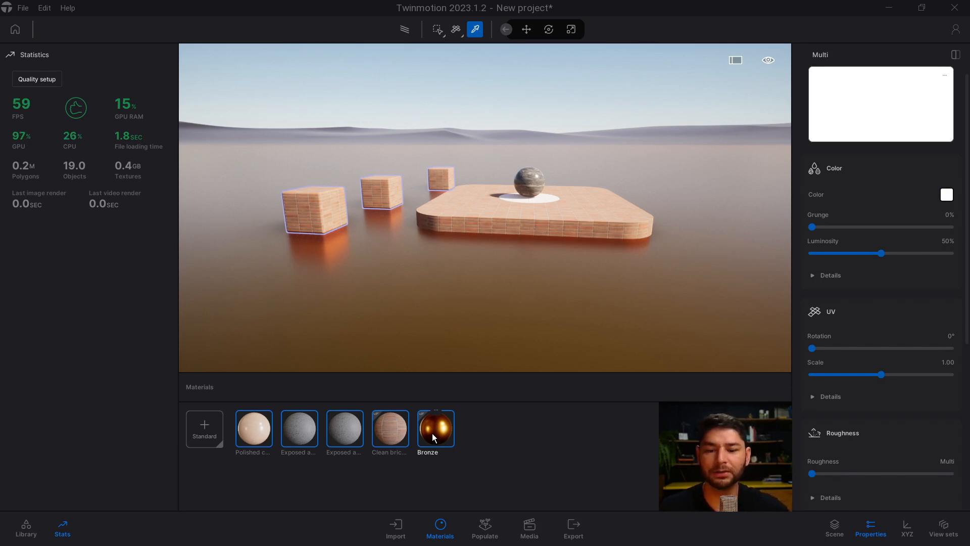
click(296, 413)
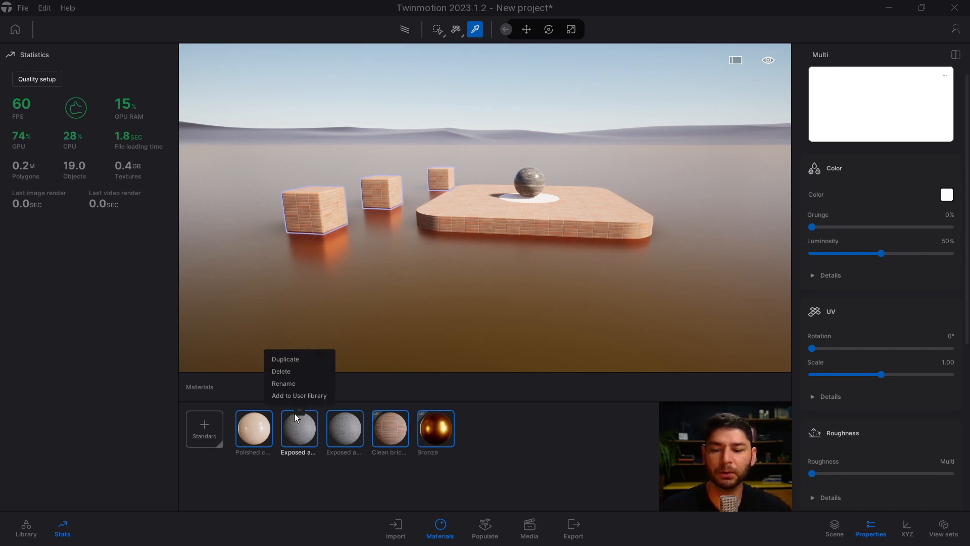
click(284, 372)
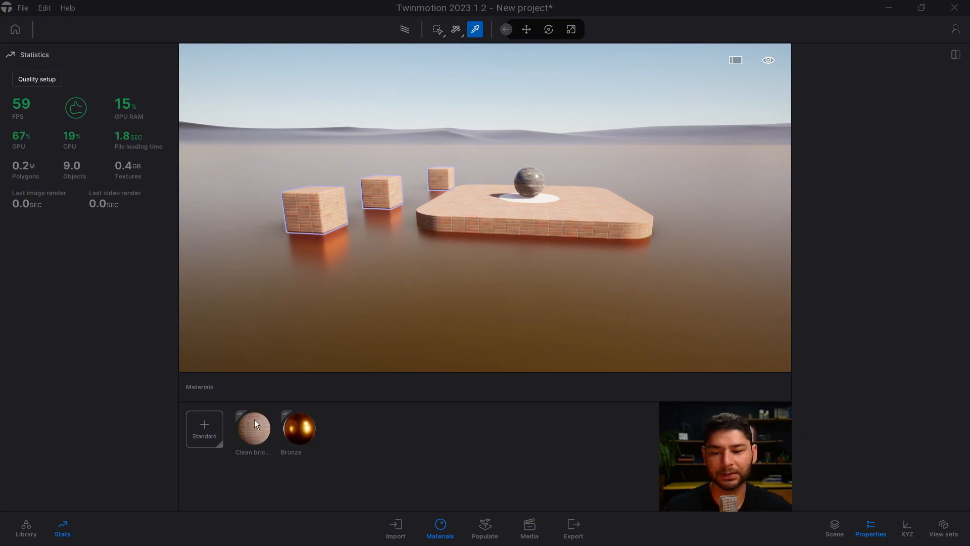
Step: Apply Bare concrete 03, Concrete slabs 02, Polished concrete 02 and finally exposed aggregate concrete from the library to the three selected boxes
click(26, 528)
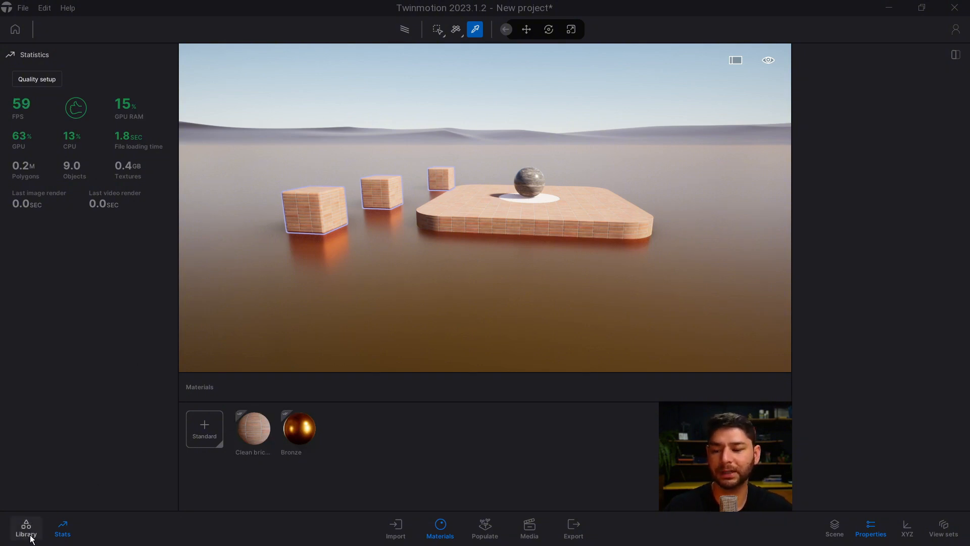
drag(56, 202, 341, 273)
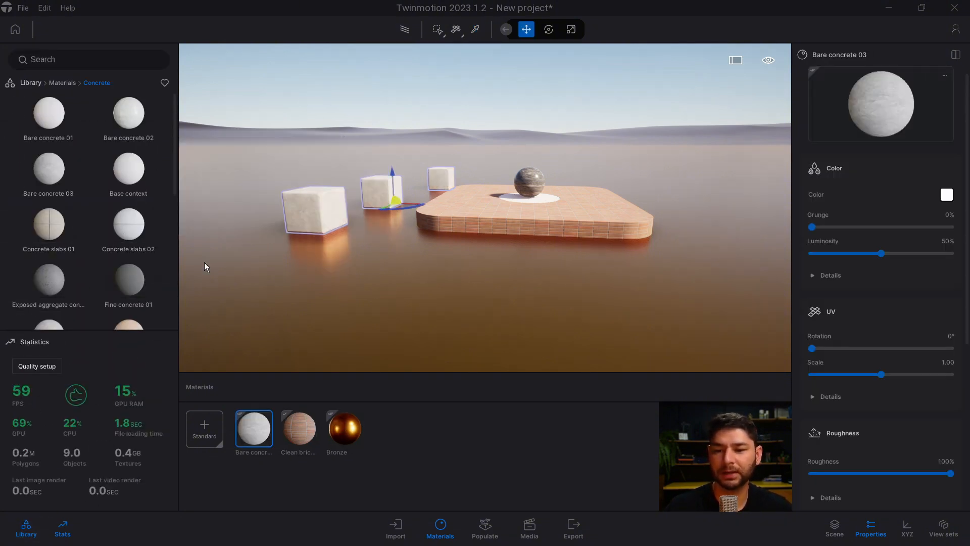
drag(130, 223, 313, 209)
drag(133, 323, 324, 217)
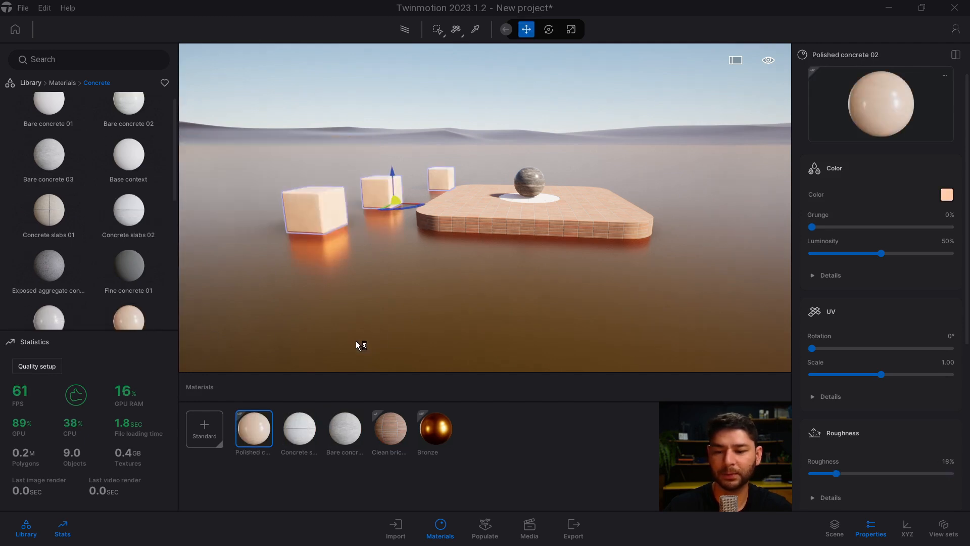
drag(54, 275, 323, 218)
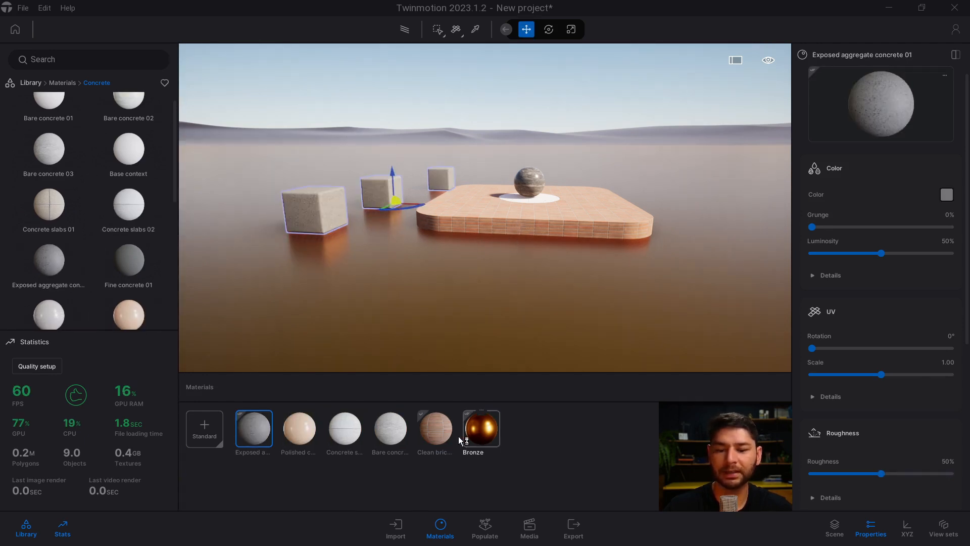
Step: Delete the unused Polished concrete 02, Concrete slabs 02 and Bare concrete 03 materials from the scene, and hide the statistics
click(577, 452)
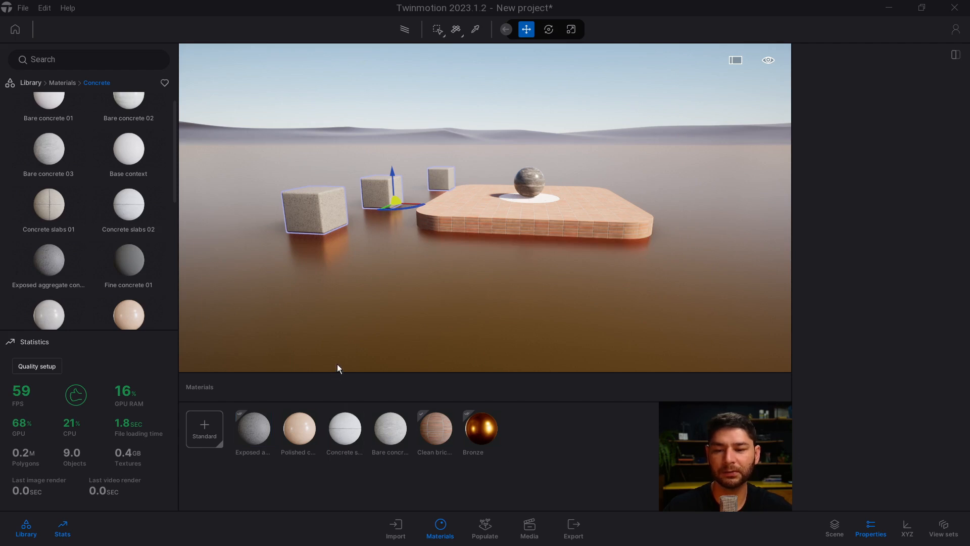
click(297, 435)
ctrl+click(349, 434)
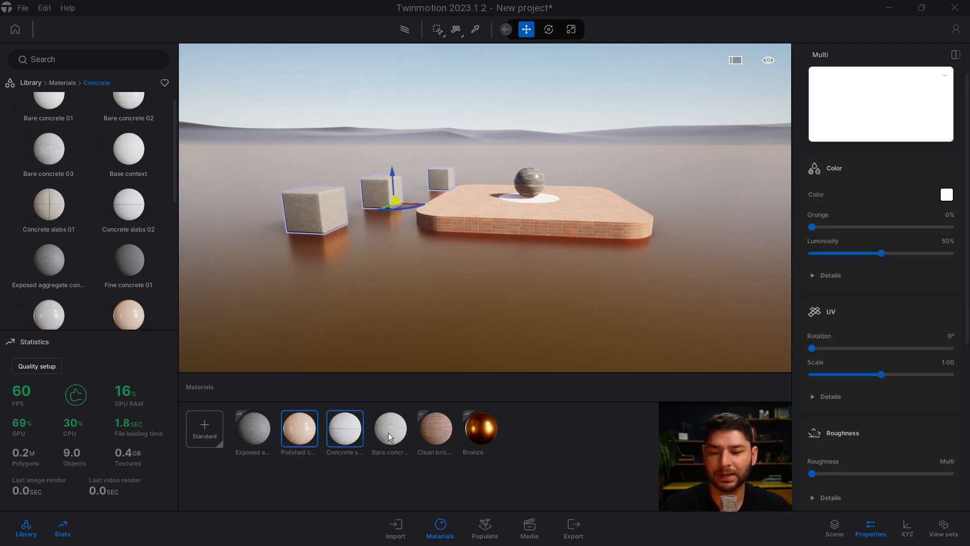
ctrl+click(392, 434)
click(390, 410)
click(365, 376)
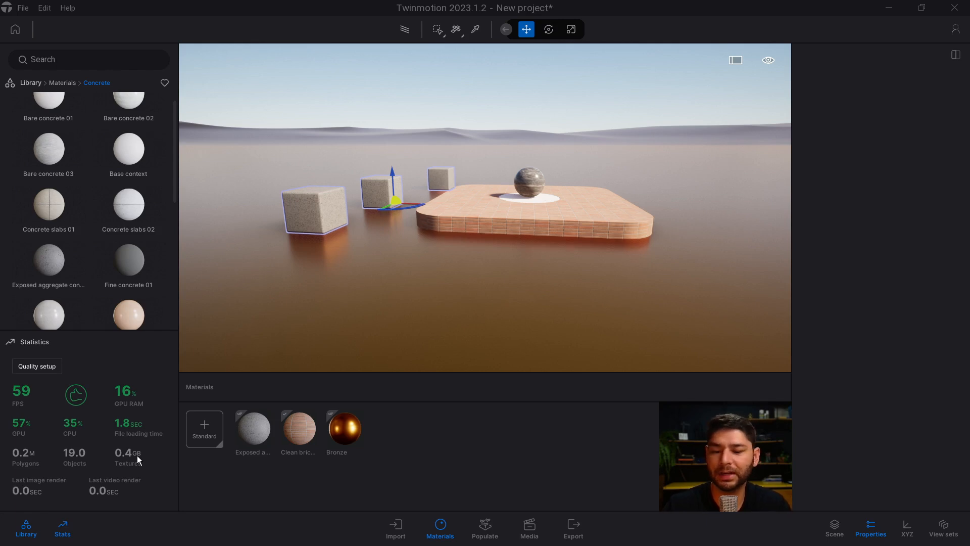
click(41, 536)
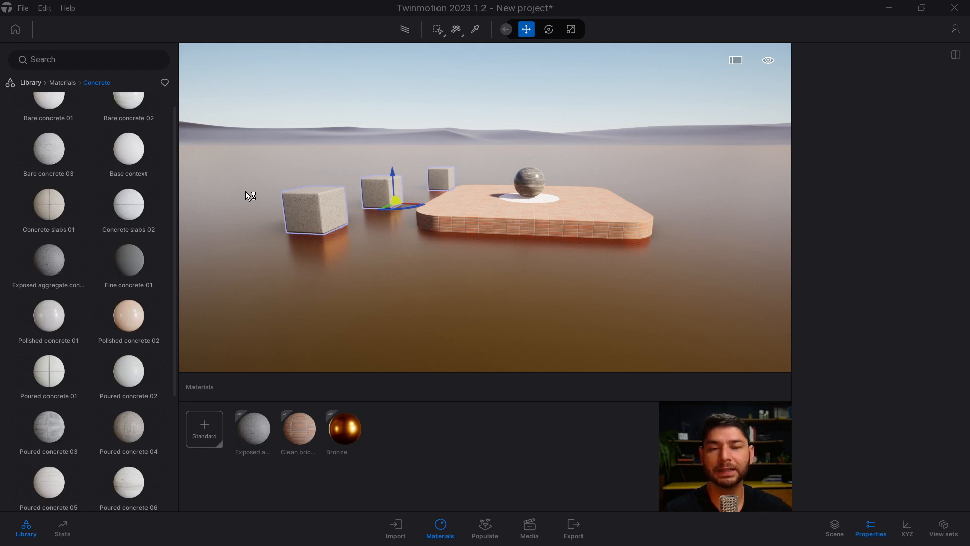
Step: Pick the exposed aggregate concrete material from the middle box to show its properties
scroll(134, 159, up, 1)
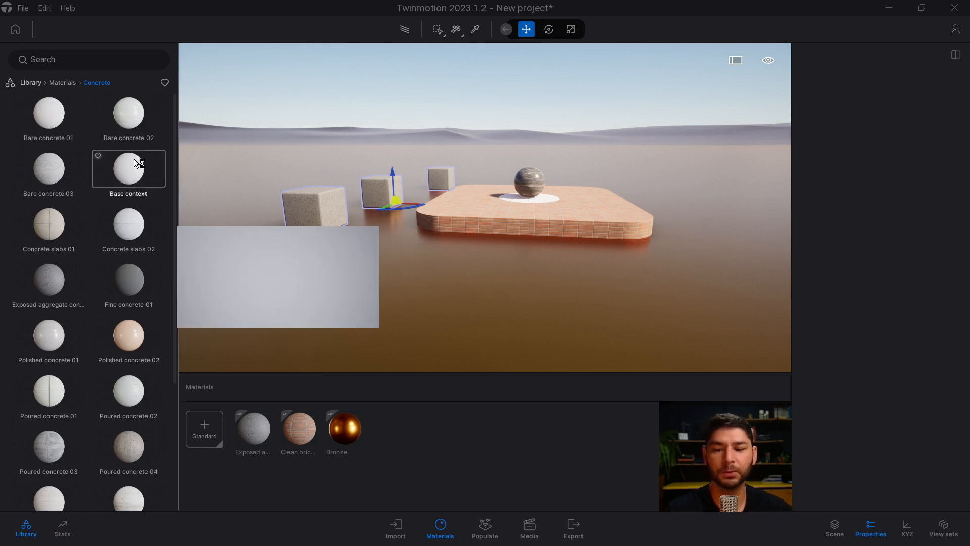
click(440, 527)
click(444, 523)
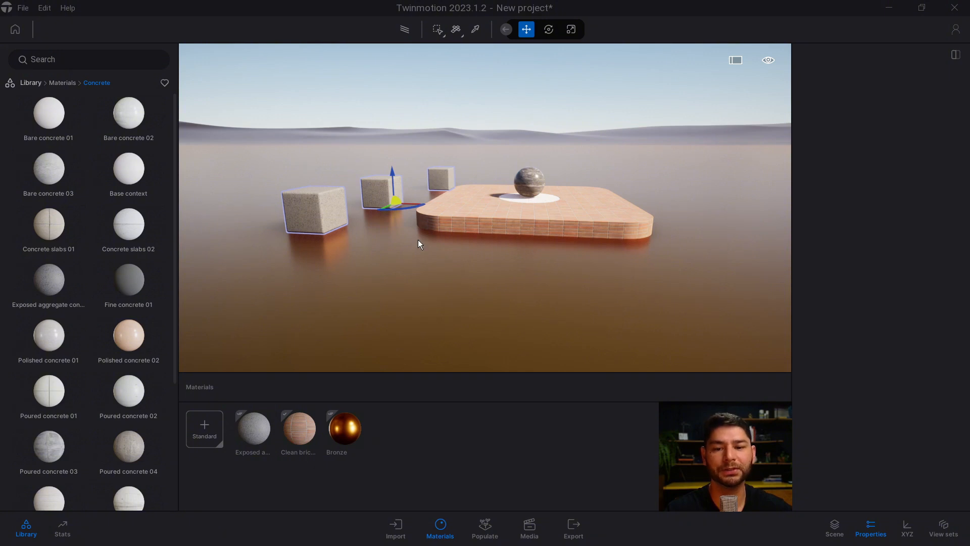
key(i)
click(388, 193)
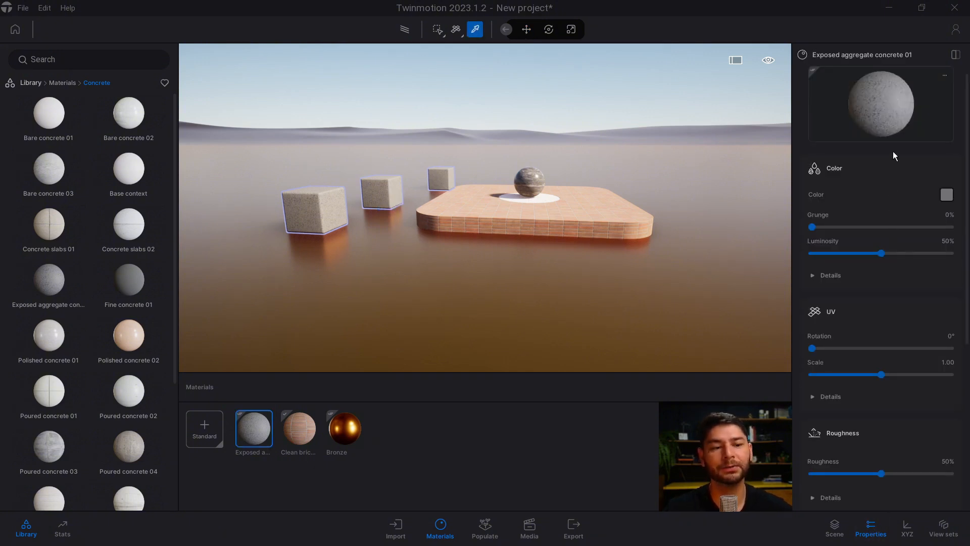
Step: Collapse the Color, UV, Roughness and Metallic sections of the exposed aggregate concrete's properties
scroll(887, 235, down, 4)
scroll(869, 333, up, 4)
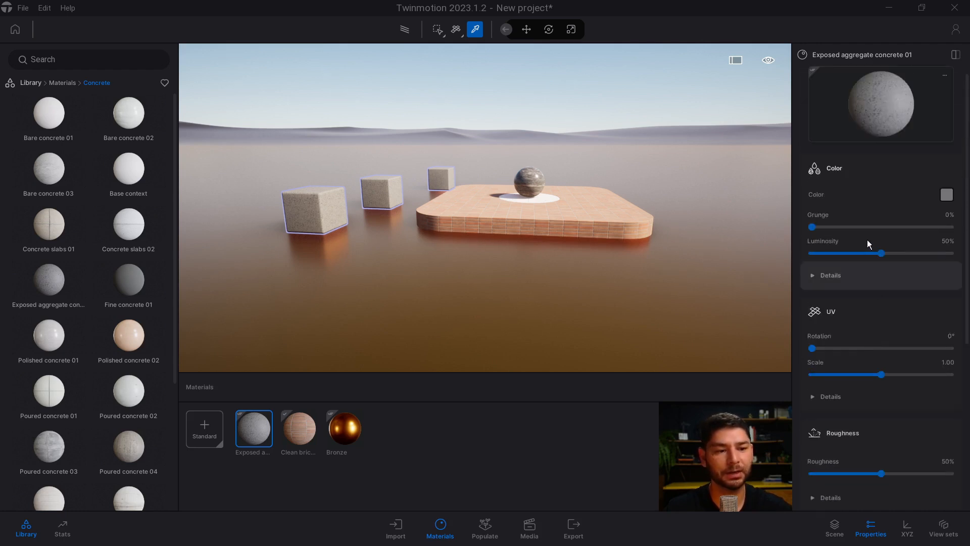
click(846, 169)
click(858, 205)
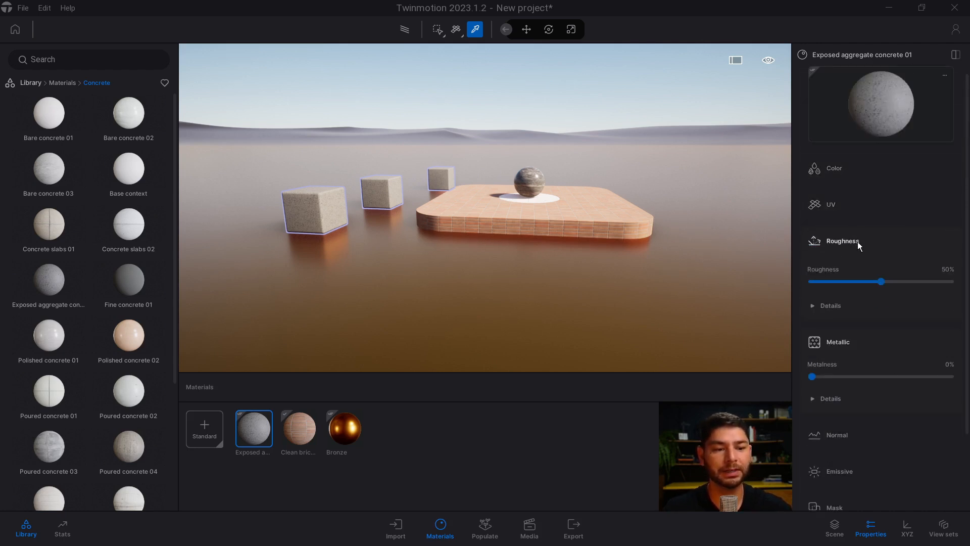
click(858, 241)
click(856, 279)
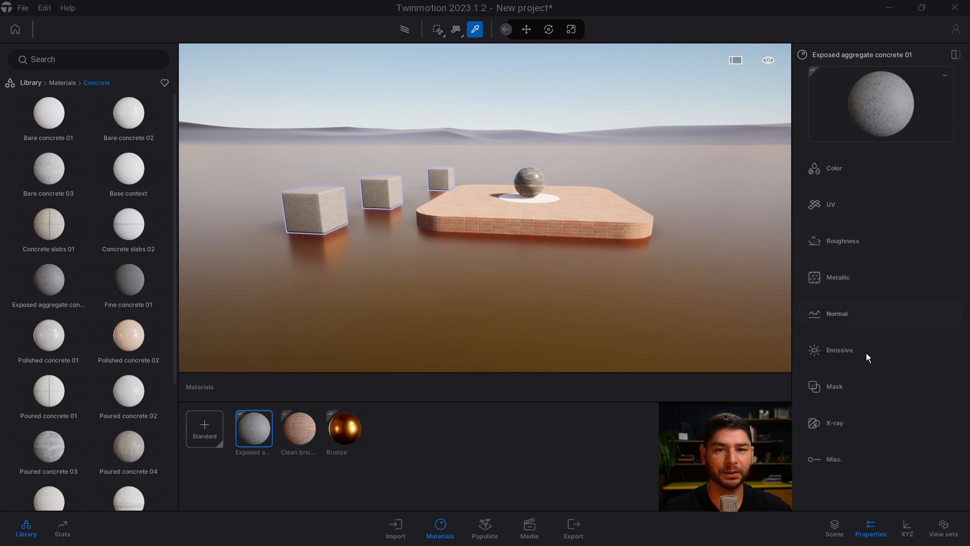